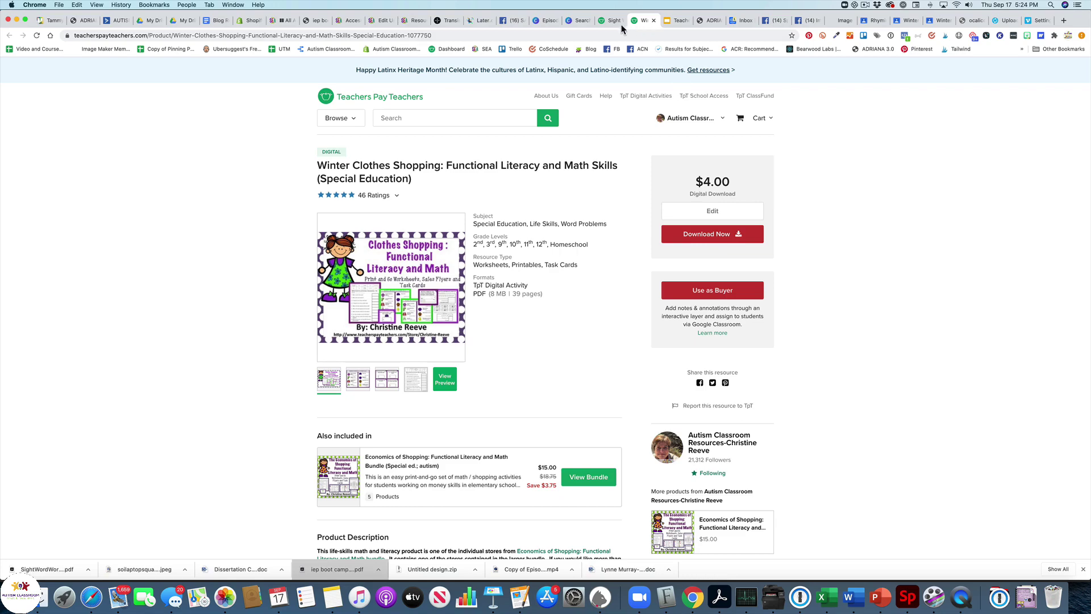
- Open the Money Skills Toy Shopping resource as a buyer and view its task card pages 4 and 5
left_click(614, 23)
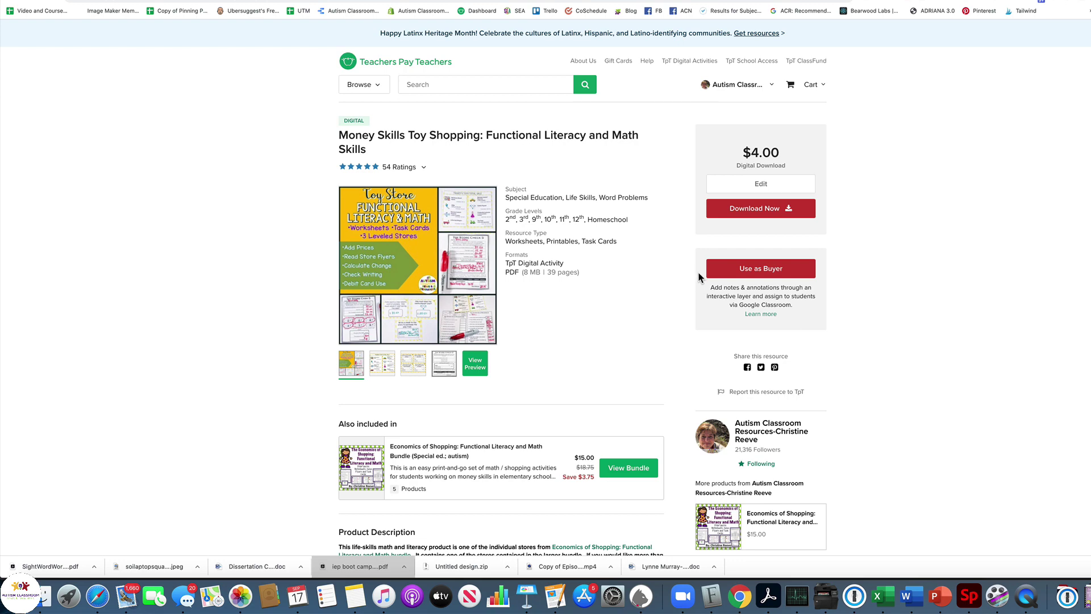
left_click(738, 272)
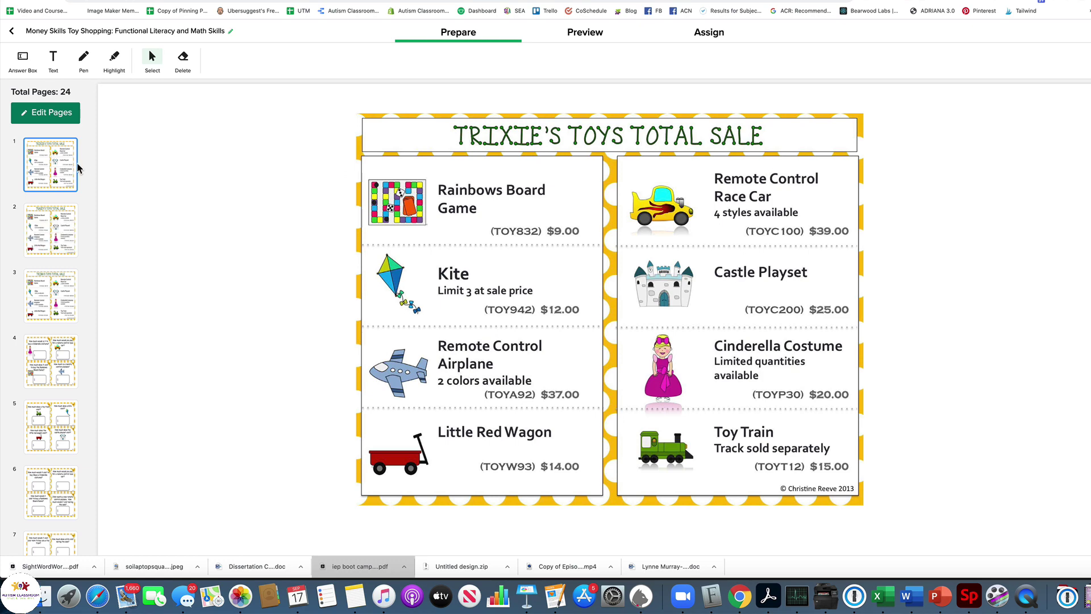
scroll(78, 165, "down", 3)
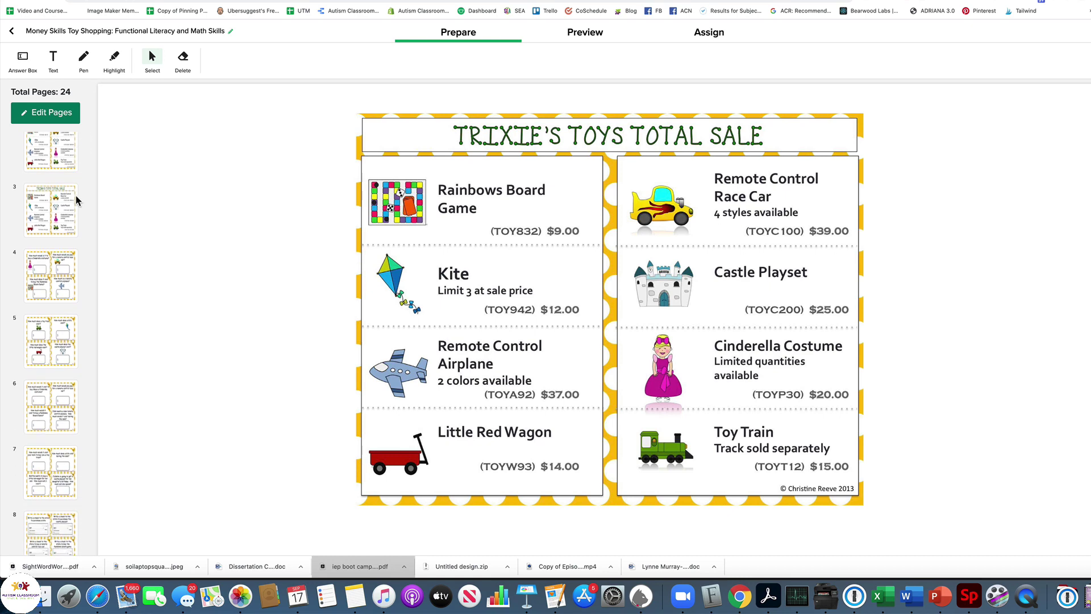
left_click(54, 274)
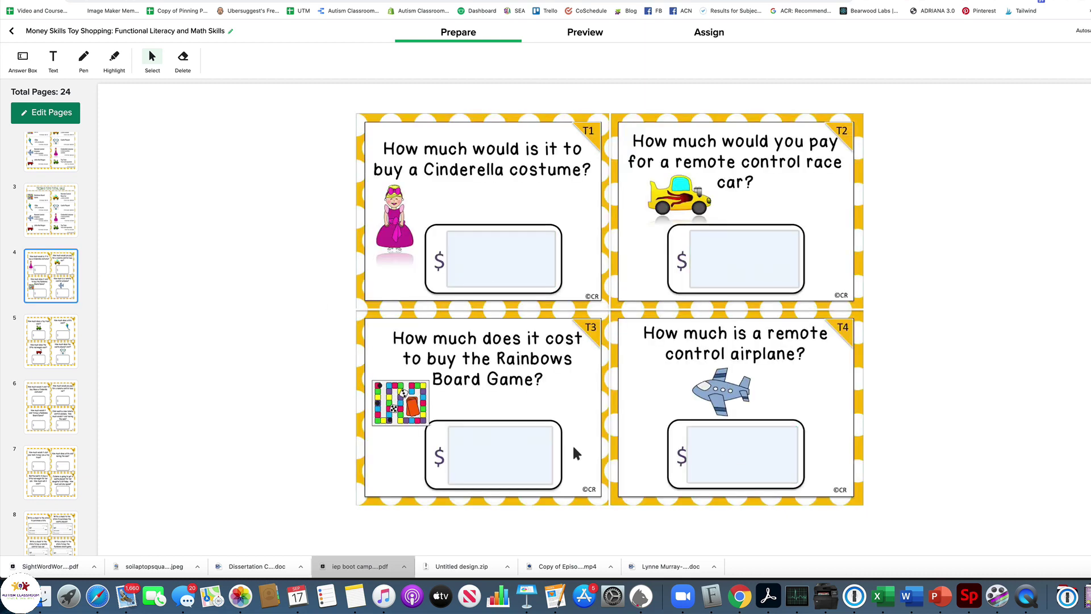
left_click(66, 340)
scroll(57, 296, "down", 10)
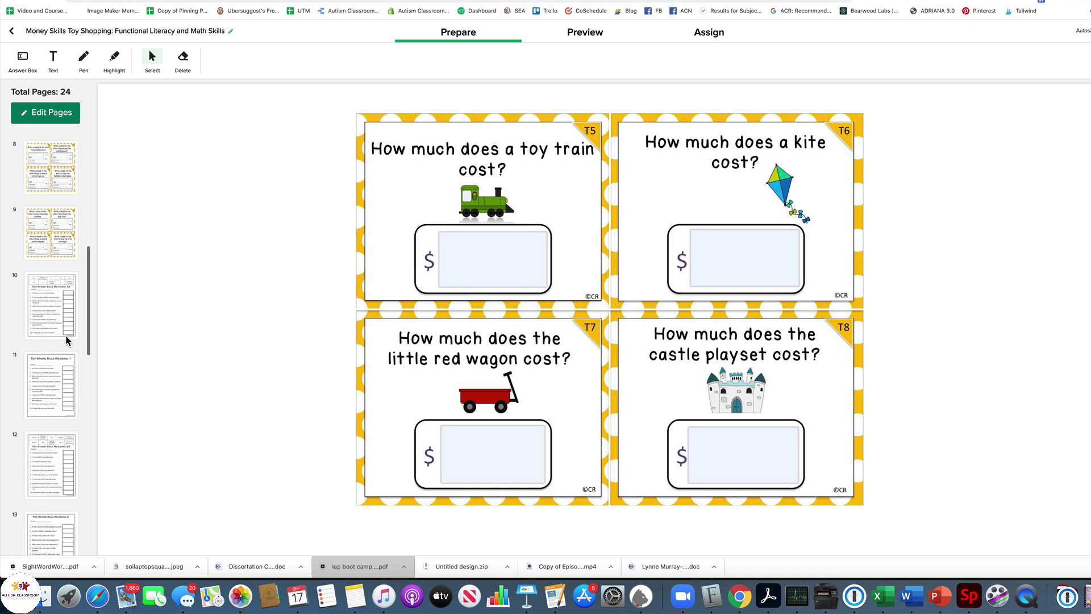
- Review the Toy Store Sale Reading 1A worksheet on page 10 and its answer boxes, and browse the check worksheet pages after it
left_click(39, 197)
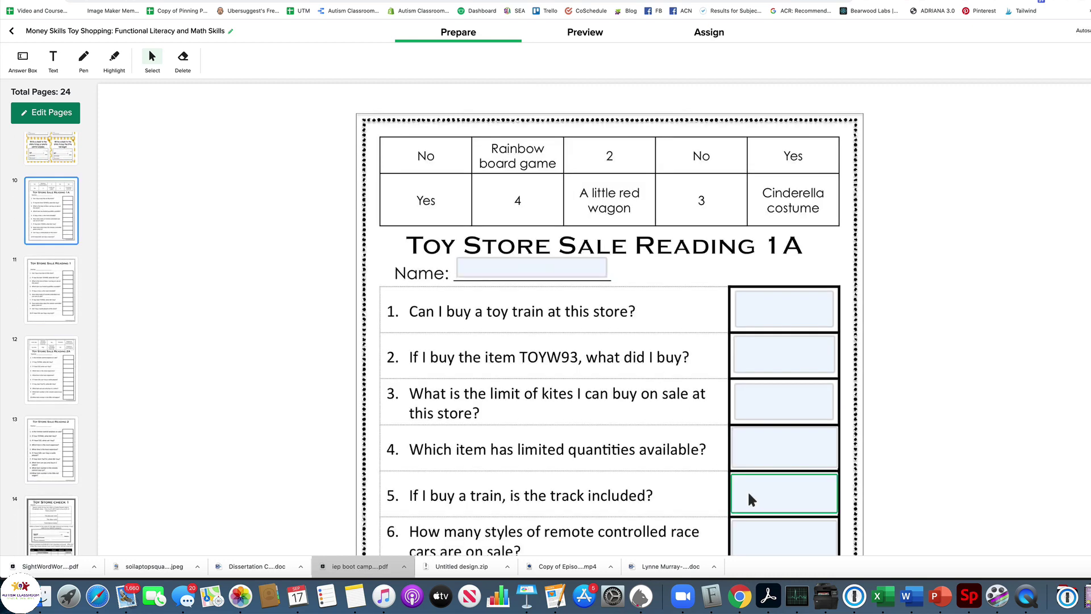
scroll(738, 483, "down", 3)
scroll(727, 441, "down", 5)
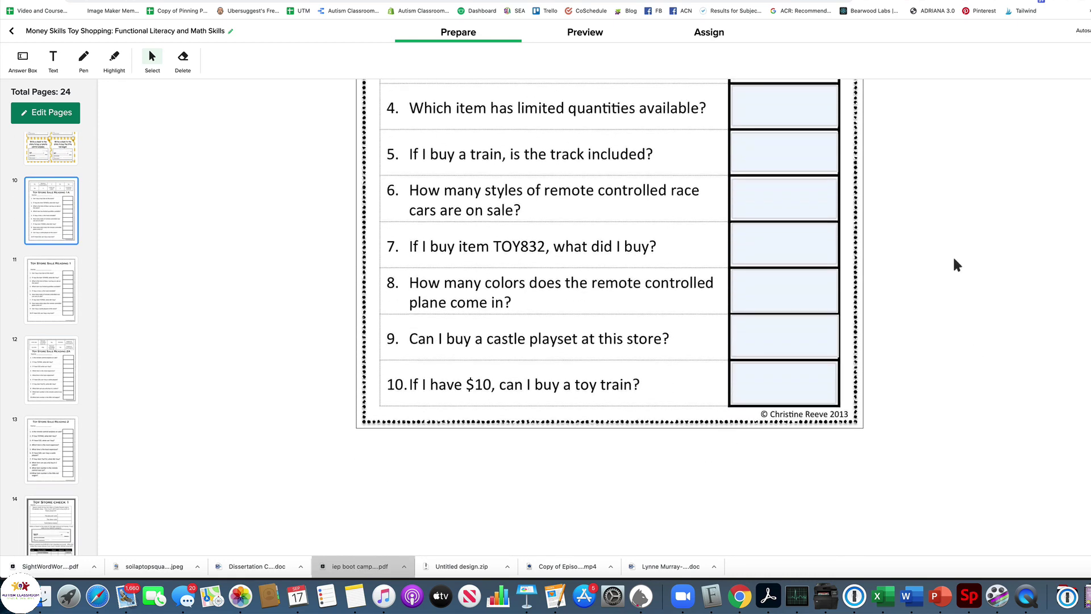
scroll(27, 403, "down", 3)
left_click(51, 449)
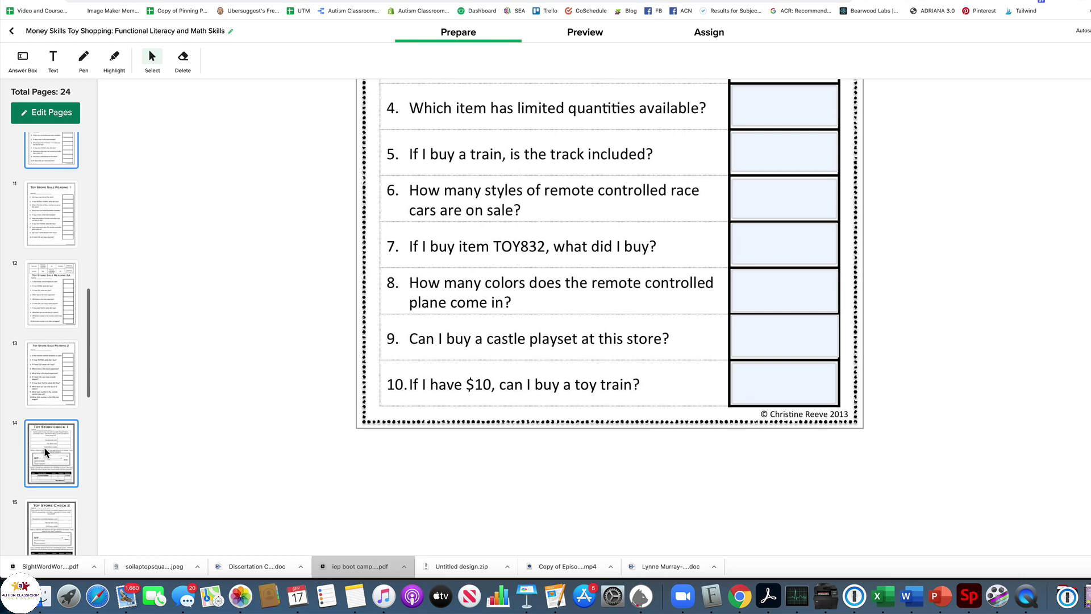
scroll(441, 338, "down", 2)
scroll(442, 337, "up", 1)
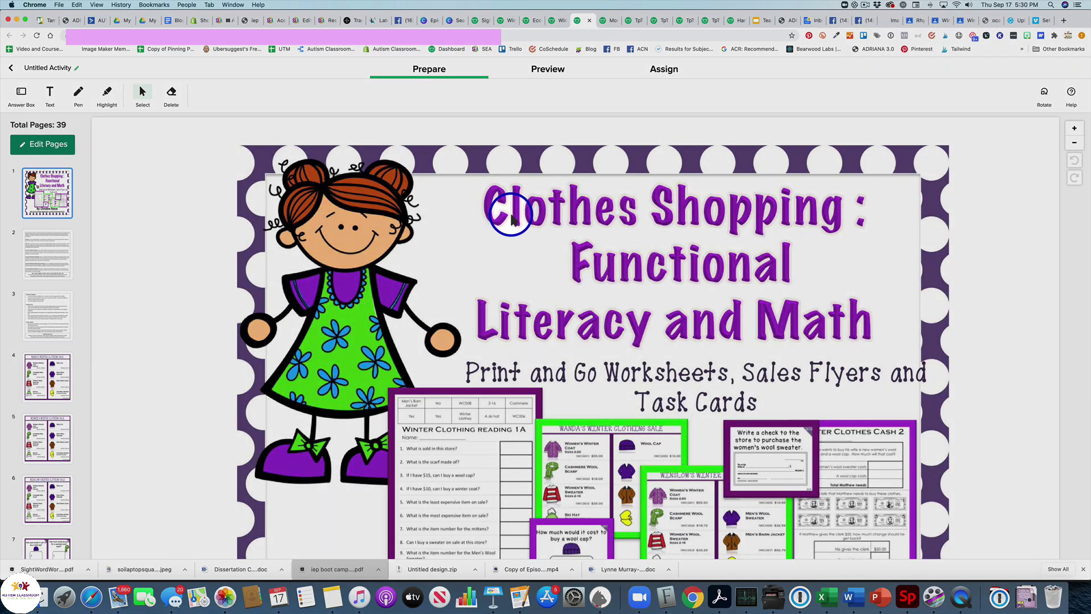
- Remove every page of the Clothes Shopping activity except Winnie's Winter Clothing Sale and Winter Clothing Reading 2A, and save the changes
scroll(509, 213, "down", 1)
scroll(510, 214, "down", 2)
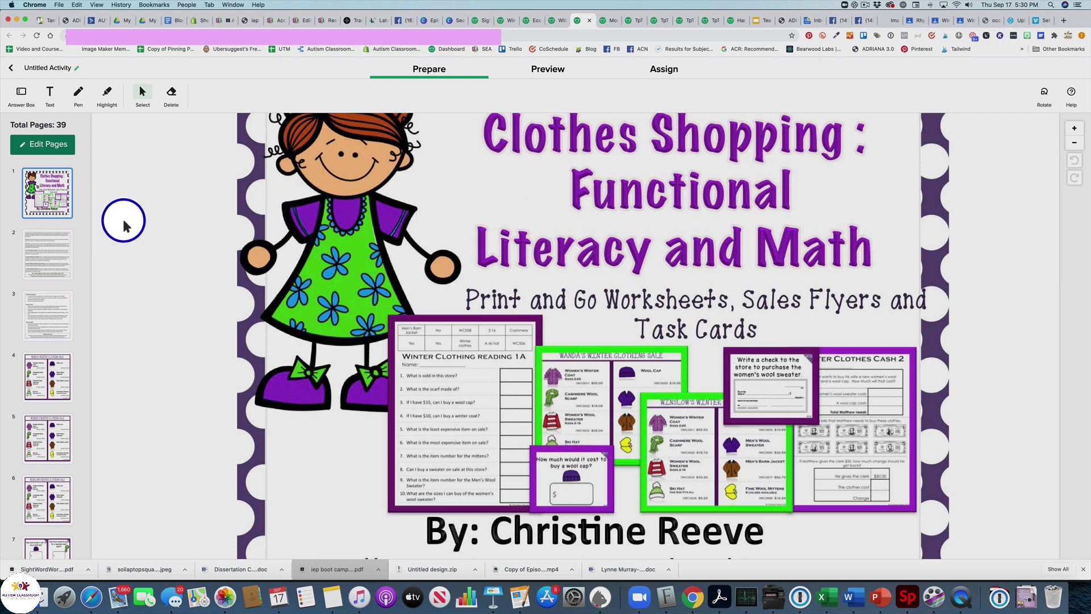
left_click(51, 147)
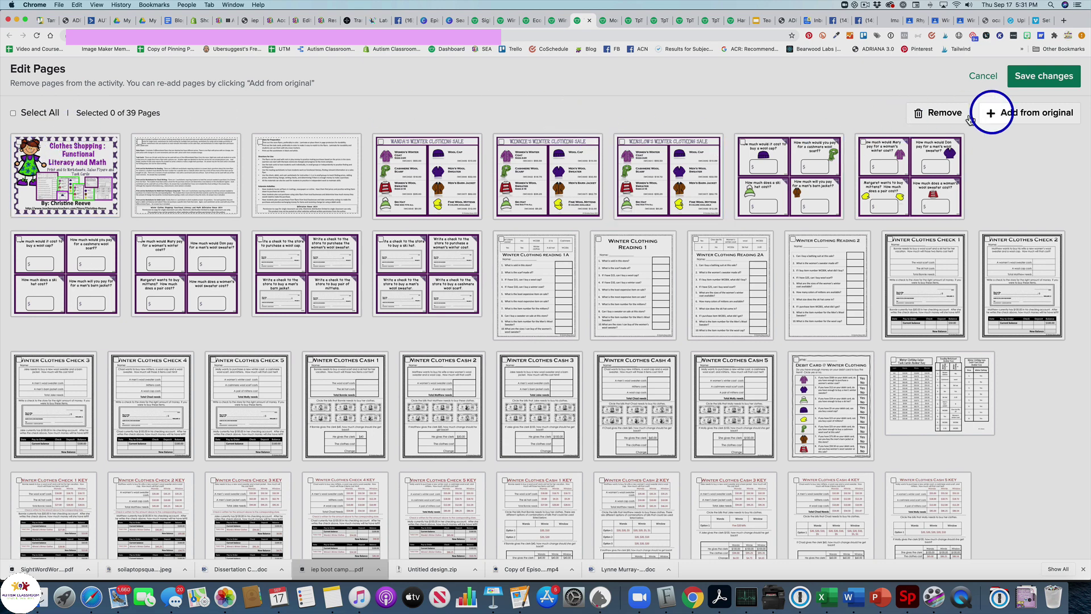
left_click(34, 114)
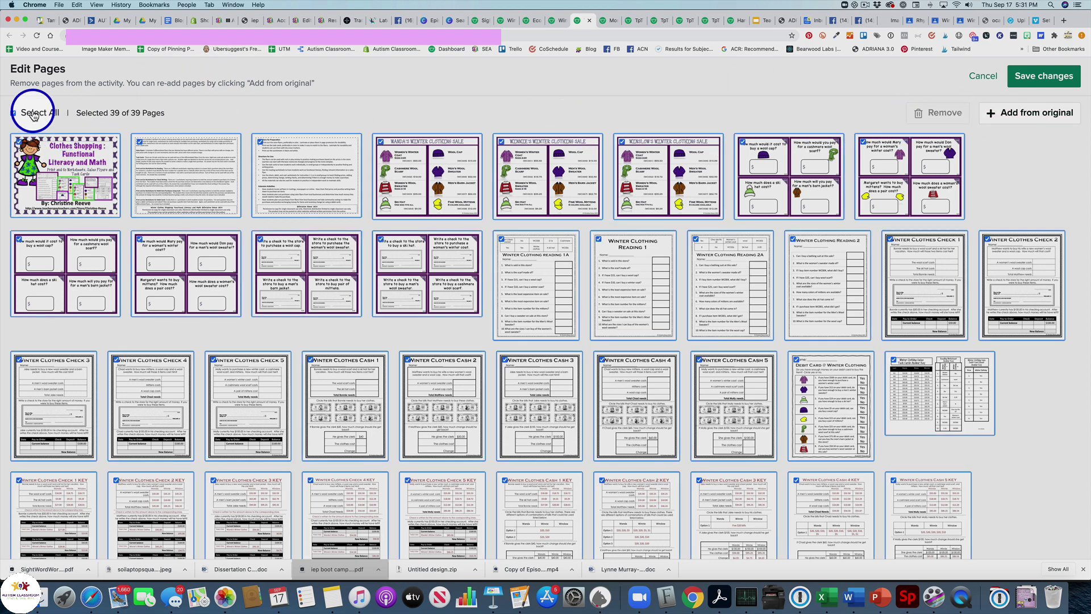
left_click(567, 166)
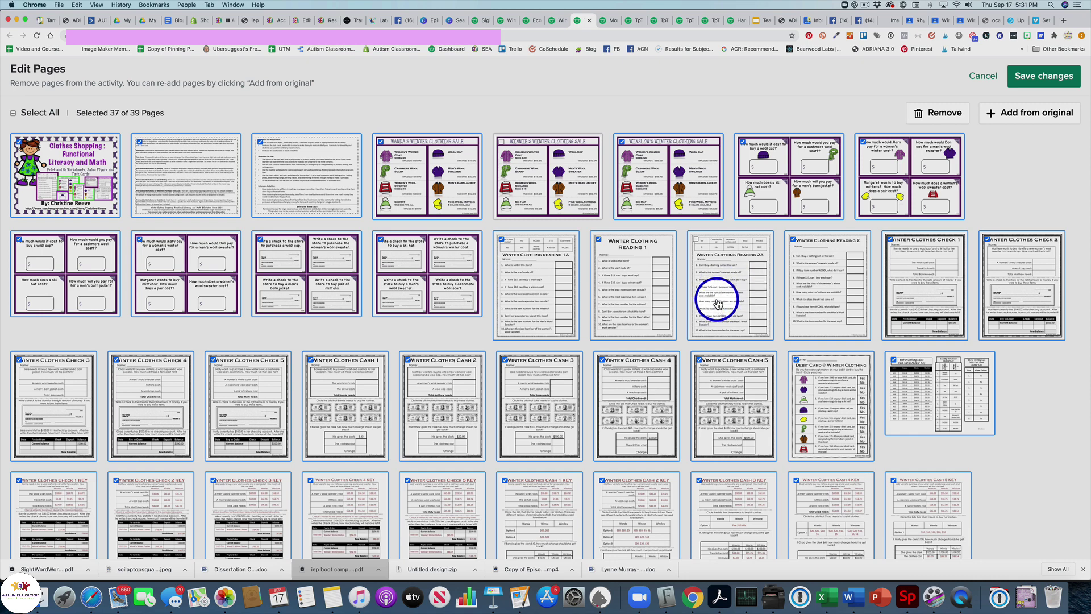
left_click(939, 119)
left_click(1058, 83)
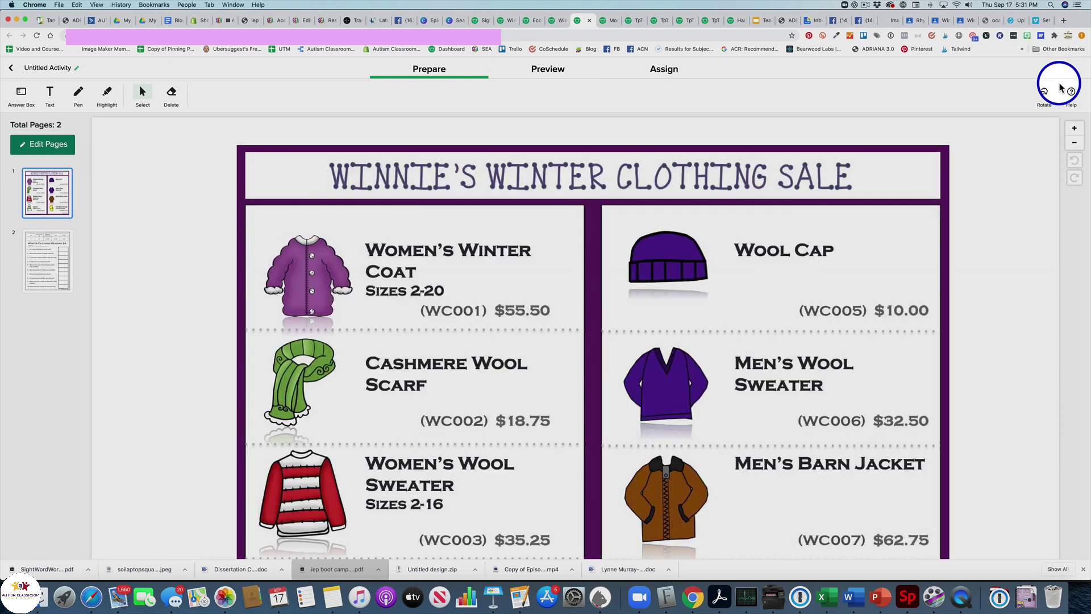
- Add an answer box over the Name line of the Winter Clothing Reading 2A worksheet
left_click(37, 258)
scroll(170, 276, "down", 1)
left_click(33, 186)
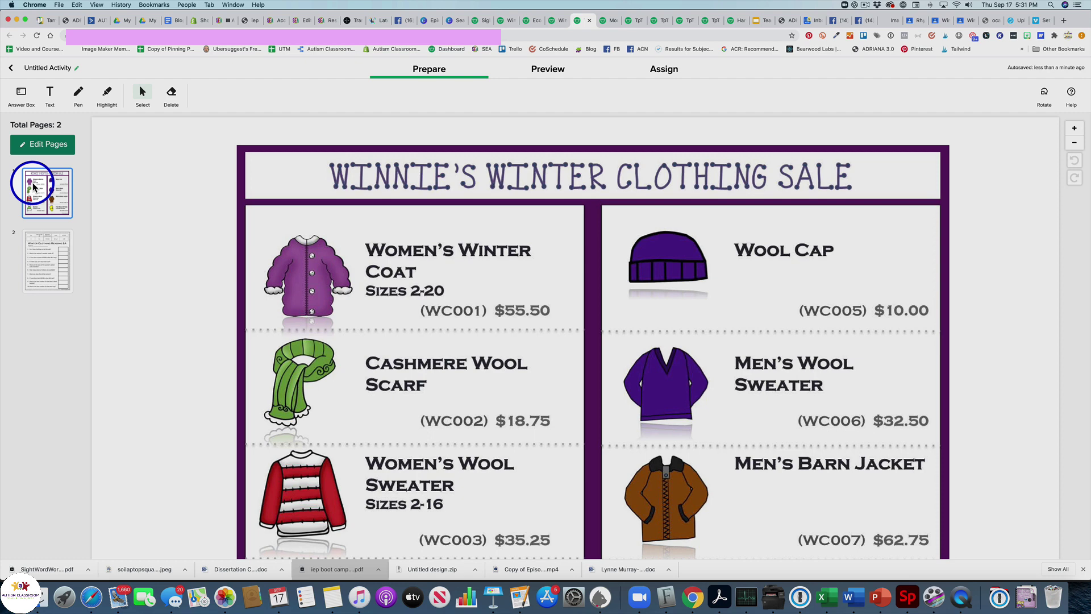
left_click(44, 251)
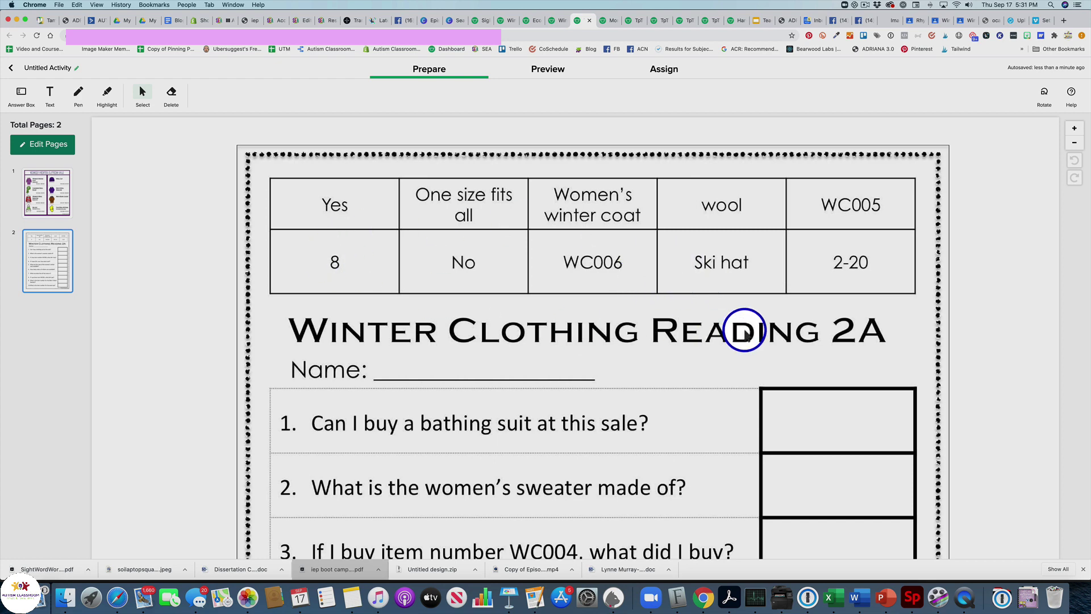
scroll(506, 275, "down", 2)
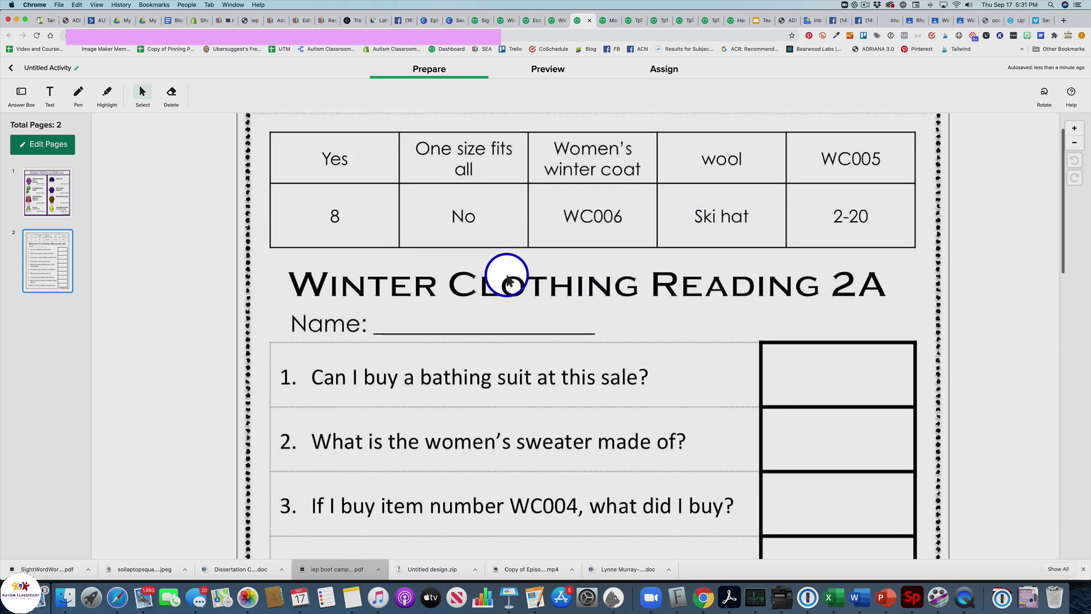
left_click(21, 92)
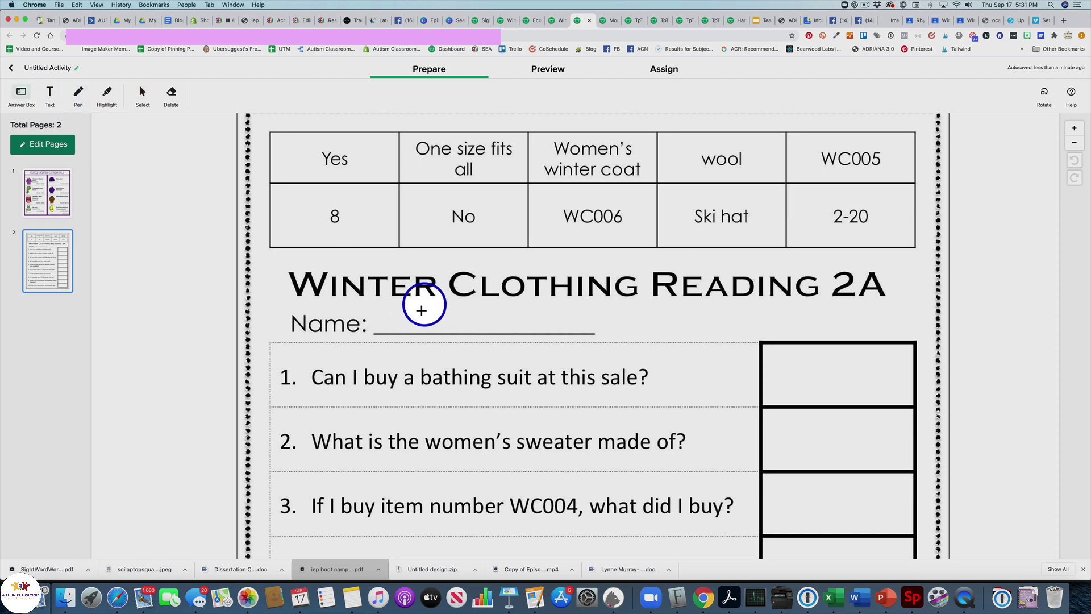
left_click_drag(375, 305, 578, 333)
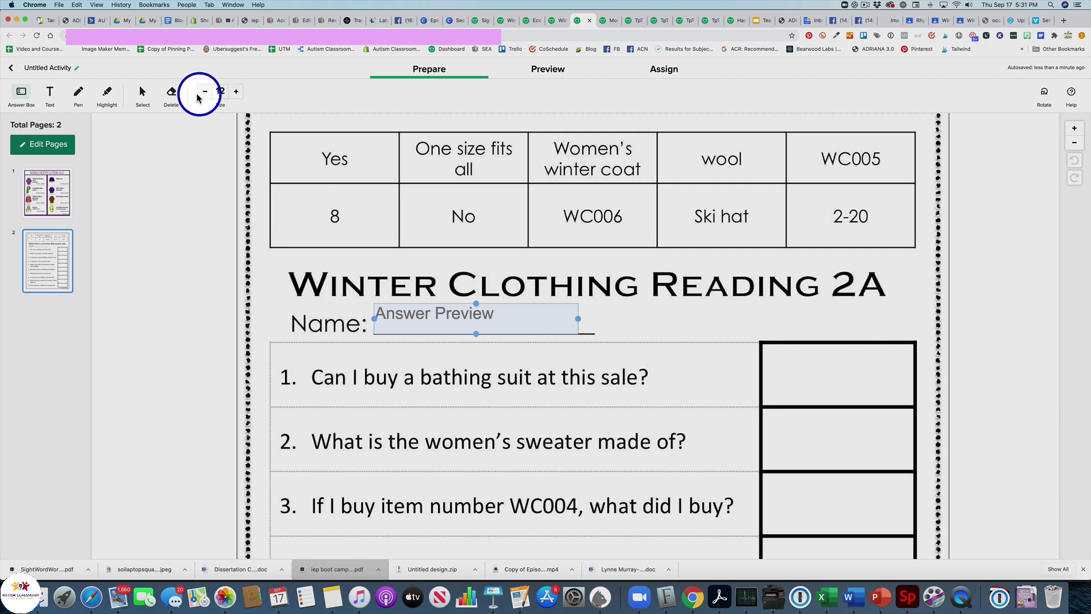
- Draw an answer box filling the answer cell of question 1 and place matching boxes in the cells of questions 2 and 3
left_click(19, 93)
left_click_drag(763, 345, 909, 398)
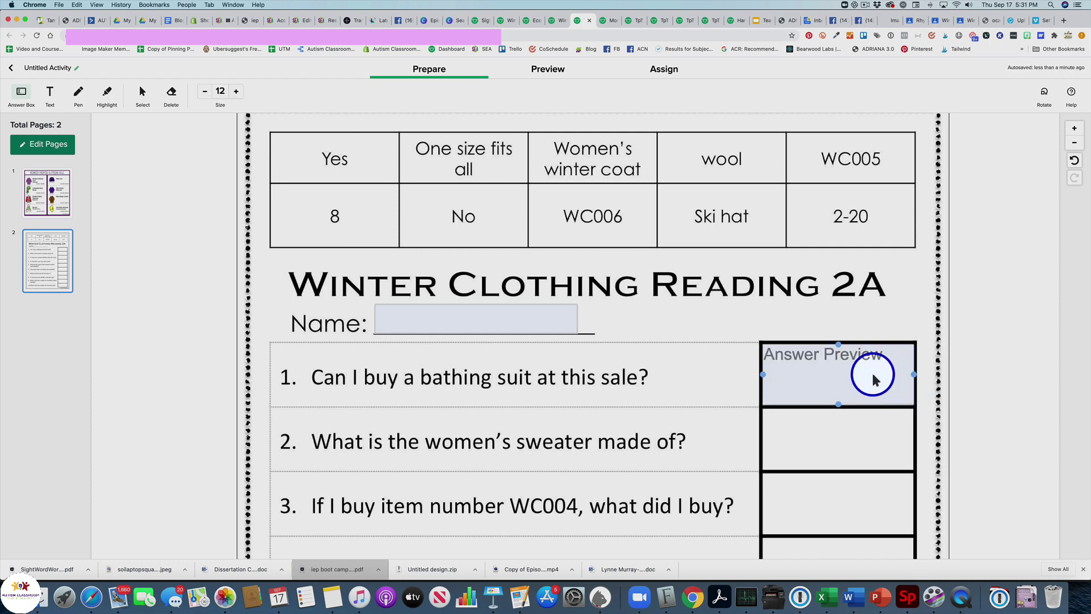
left_click_drag(873, 379, 808, 436)
left_click(806, 436)
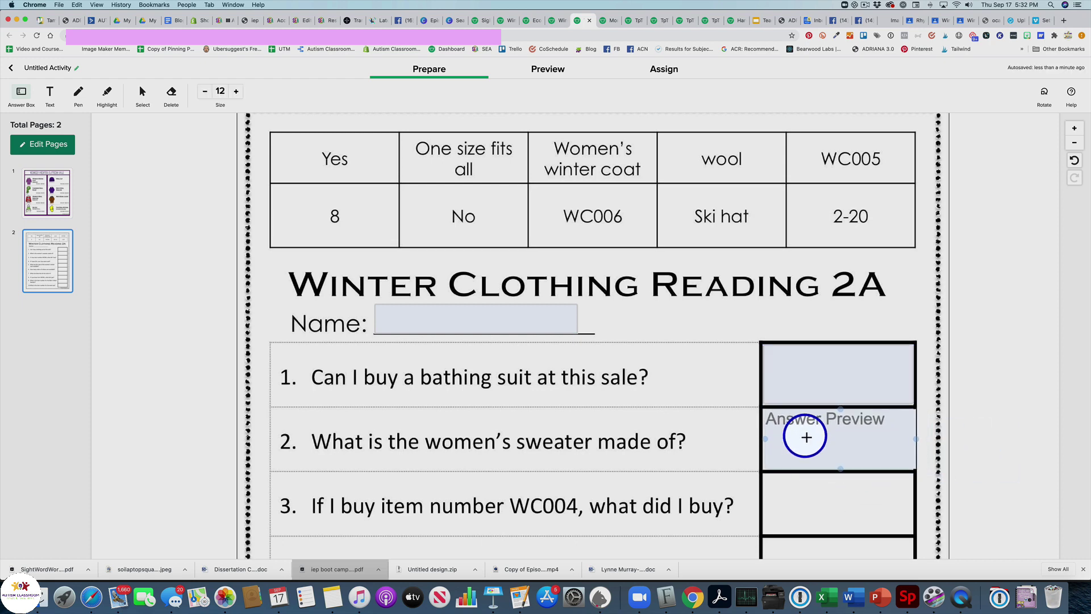
left_click(844, 504)
scroll(845, 504, "down", 2)
right_click(843, 488)
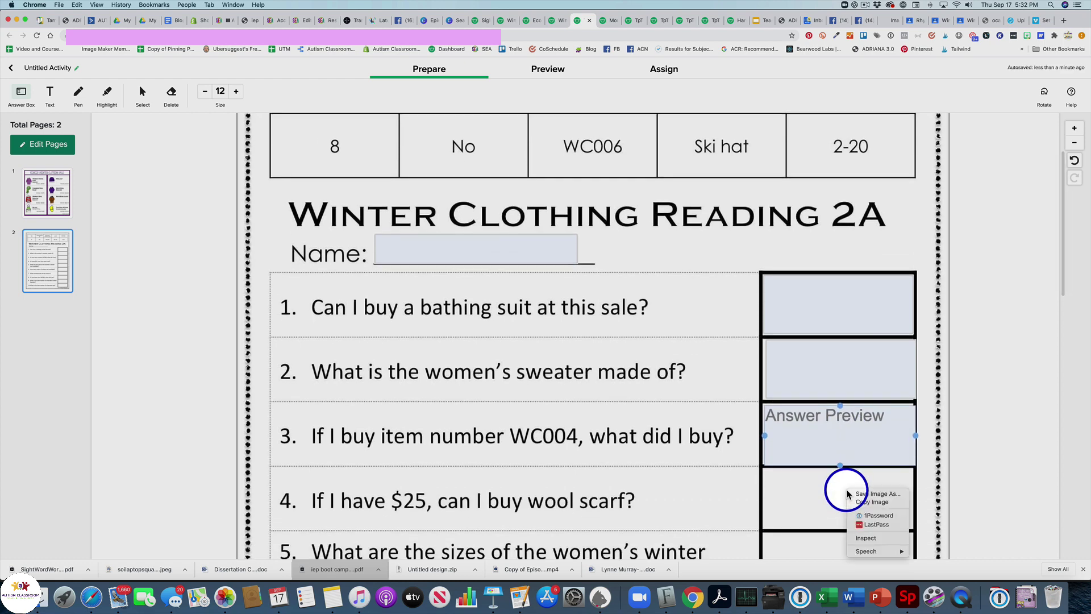
key("Escape")
right_click(822, 492)
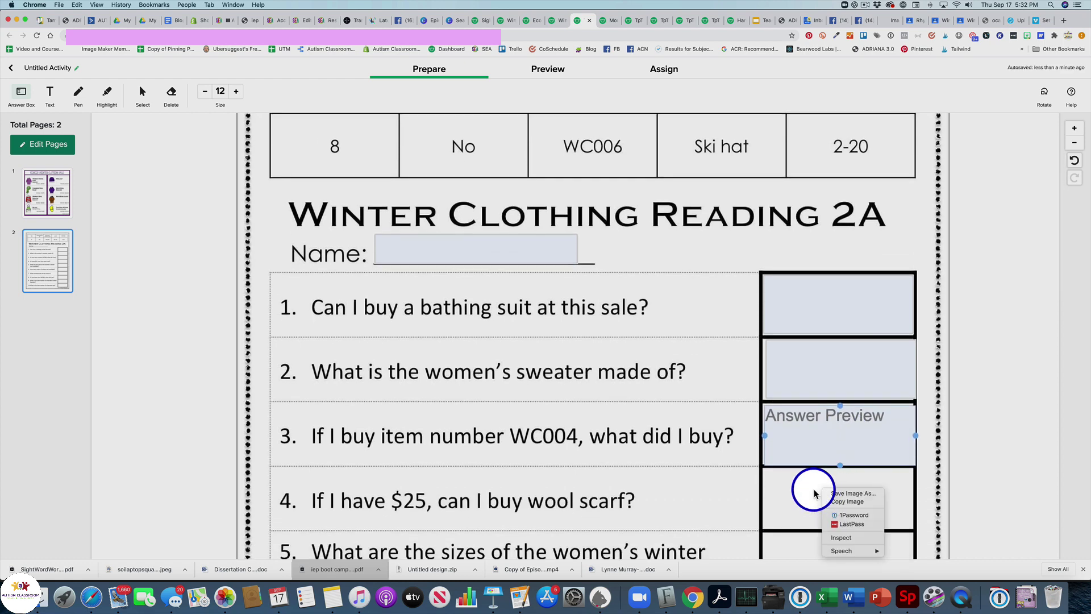
key("Escape")
- Paste copies of the answer box and fit them into the answer cells of questions 4, 5 and 6
key("super+v")
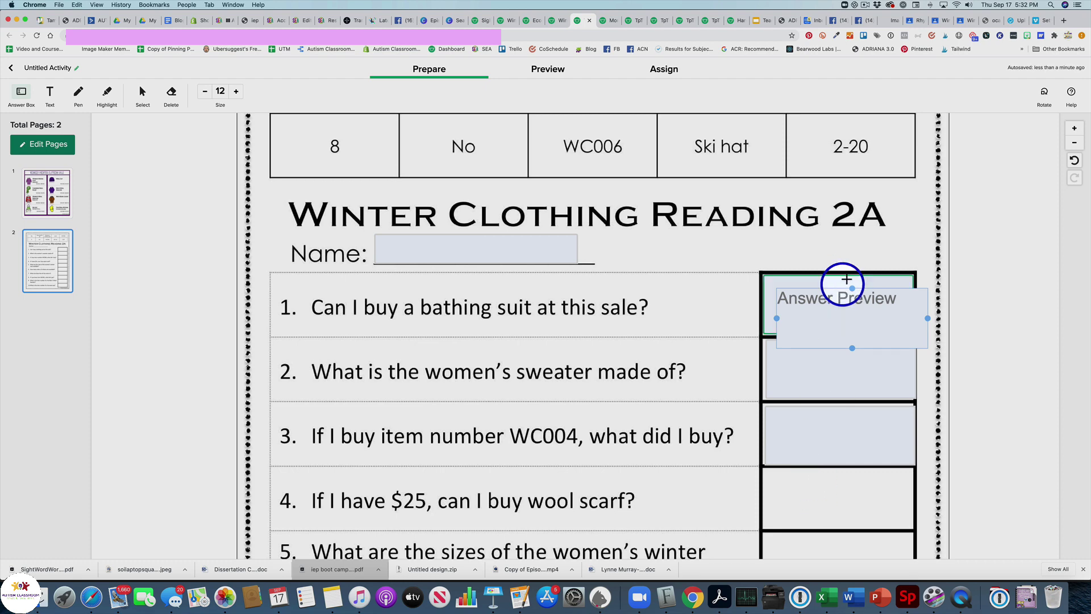
left_click_drag(835, 292, 783, 461)
scroll(823, 477, "down", 3)
key("super+v")
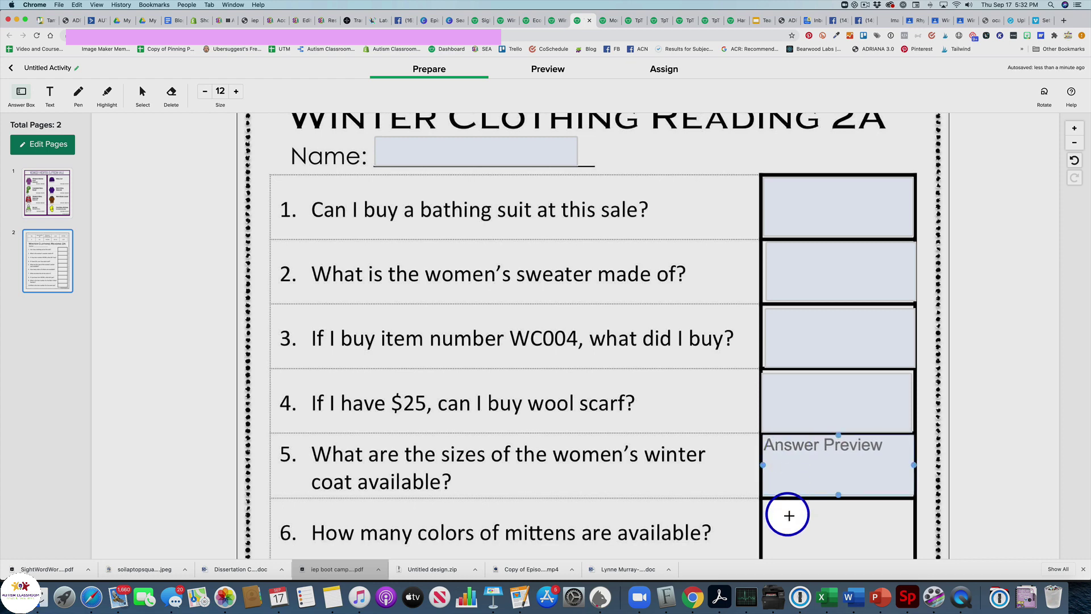
key("super+v")
mouse_move(784, 514)
left_mouse_down()
mouse_move(810, 516)
mouse_move(799, 524)
left_mouse_up()
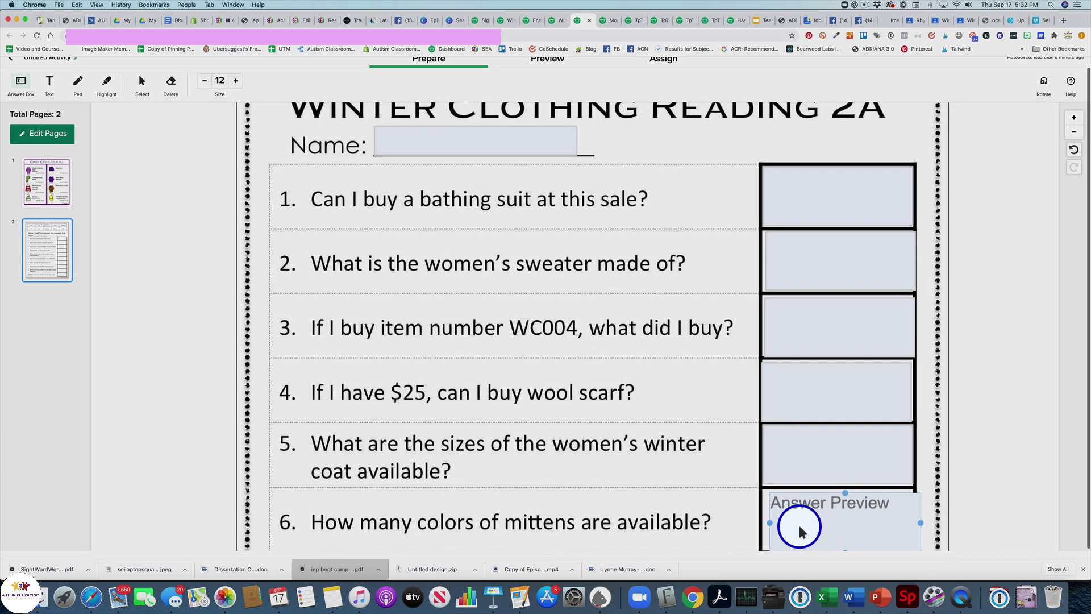
- Paste further copies of the answer box into the answer cells of questions 7, 8, 9 and 10
scroll(800, 504, "down", 4)
key("super+v")
left_click_drag(803, 446, 811, 468)
scroll(792, 474, "down", 3)
key("super+v")
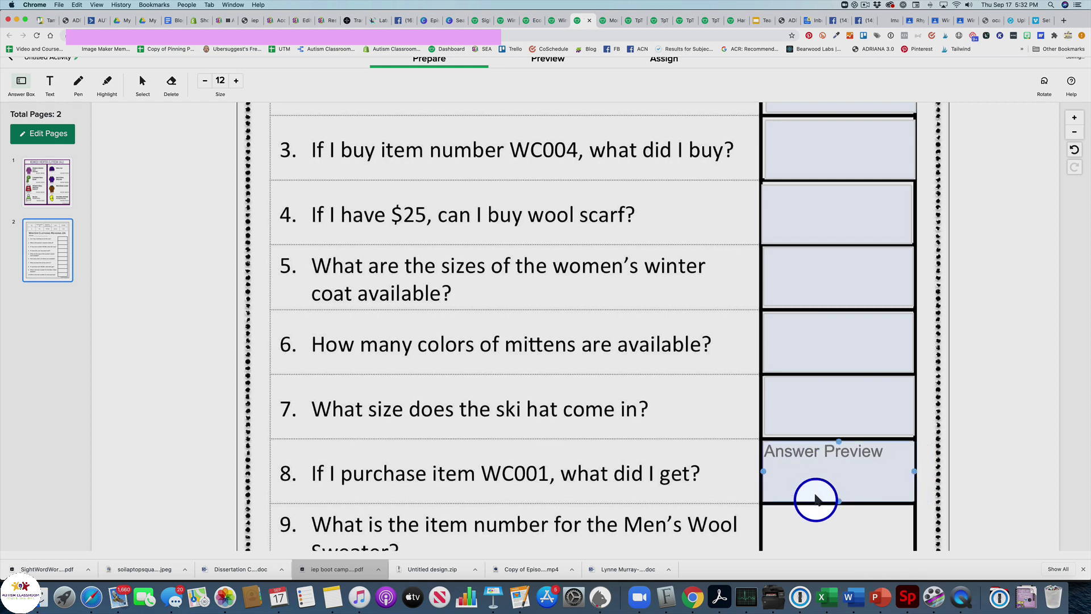
key("super+v")
left_click_drag(845, 517, 792, 528)
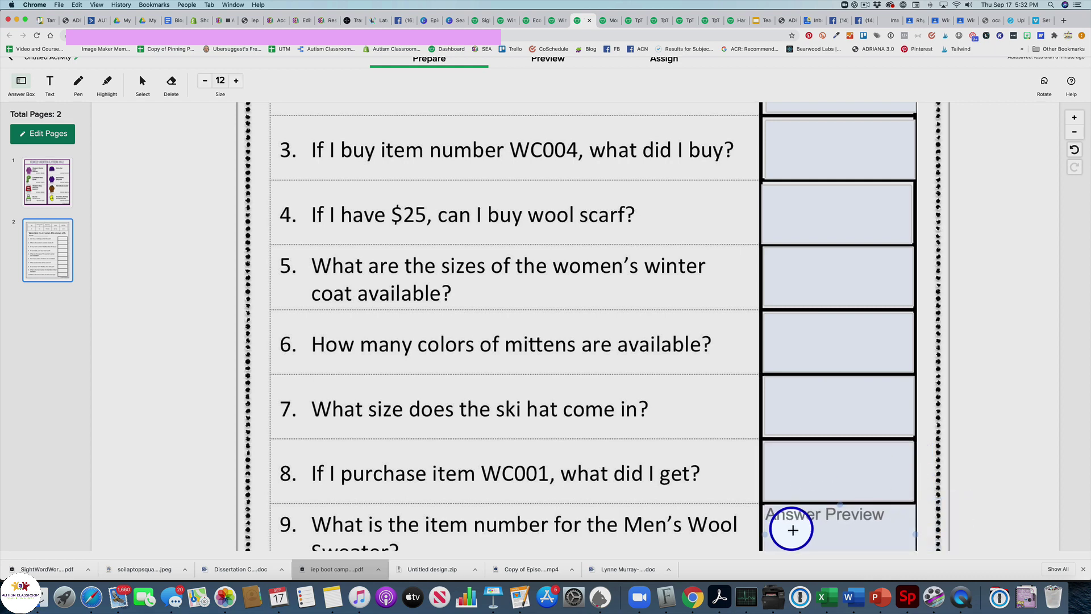
scroll(794, 522, "down", 5)
key("super+v")
left_click_drag(847, 457, 801, 461)
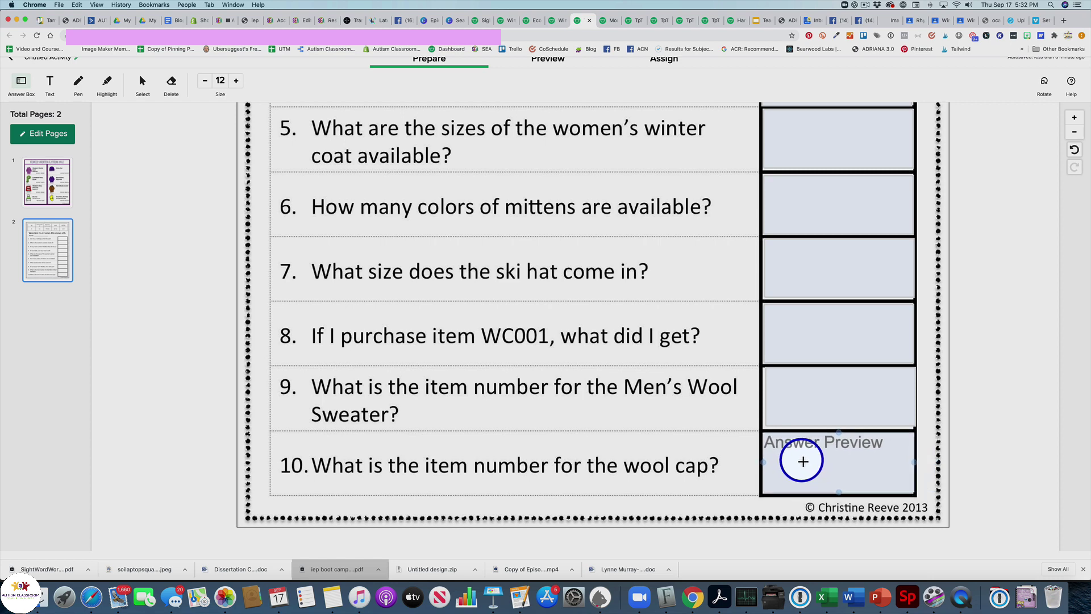
- Return to the Select tool and preview the Winter Clothing Reading 2A worksheet, checking its answer boxes down the page
left_click(127, 165)
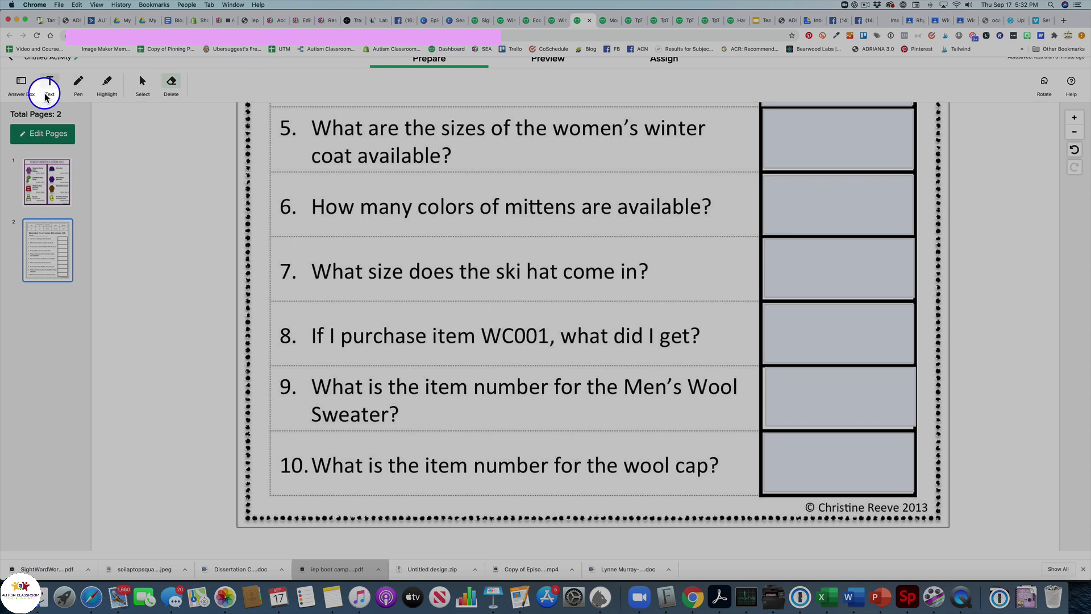
left_click(142, 85)
scroll(209, 199, "up", 10)
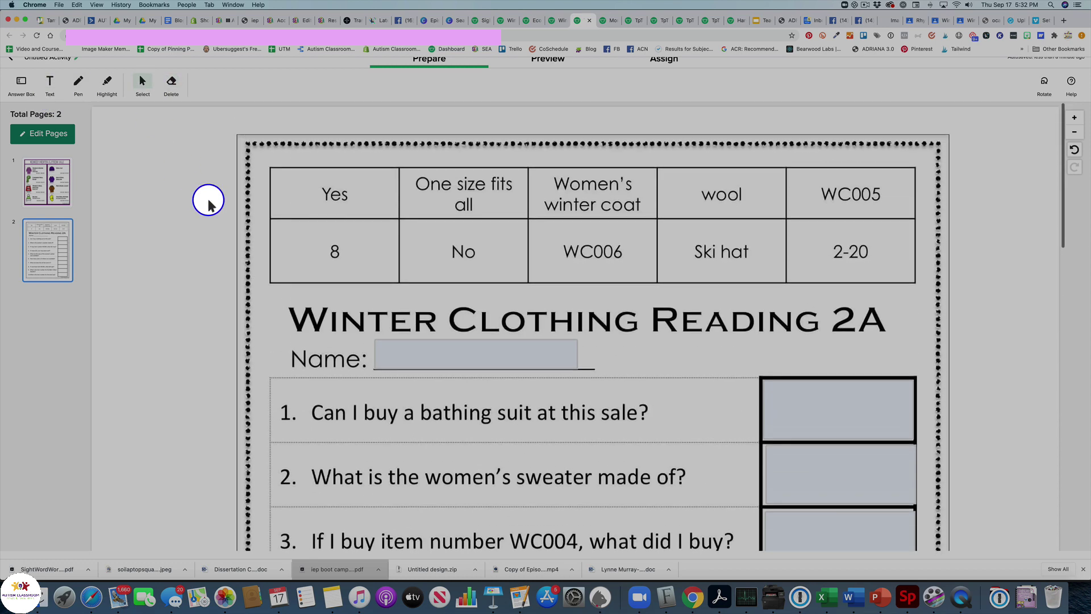
left_click(503, 367)
scroll(577, 212, "up", 1)
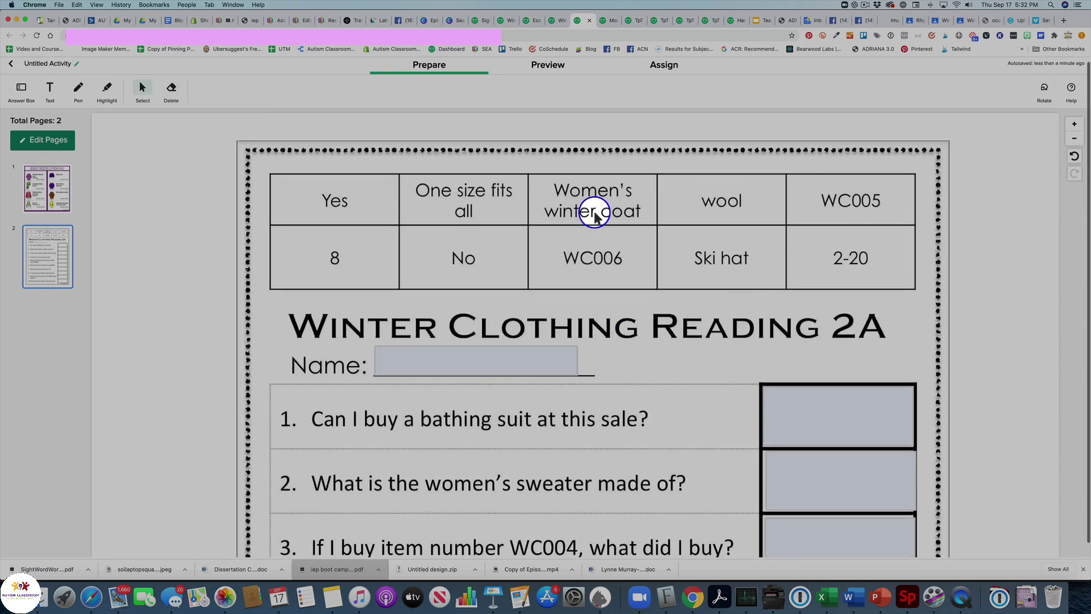
left_click(550, 69)
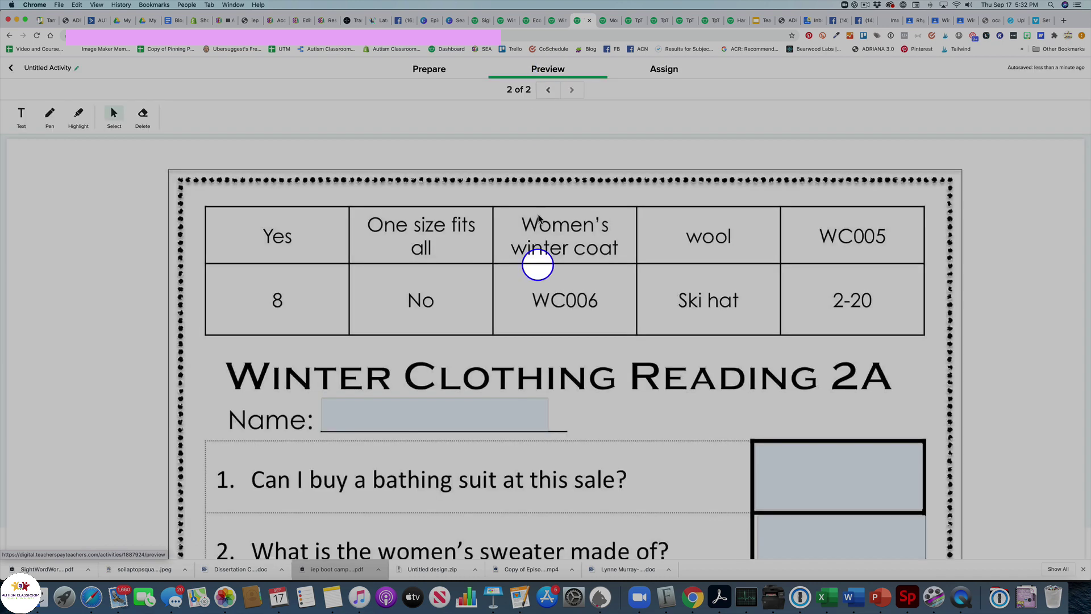
scroll(555, 475, "down", 5)
scroll(555, 475, "down", 5)
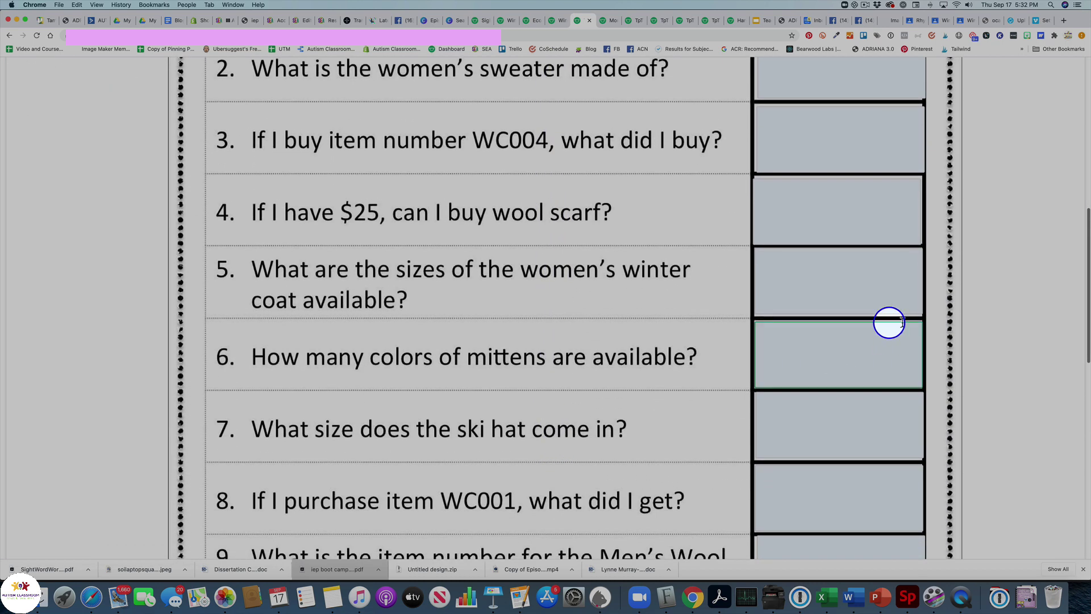
scroll(374, 296, "up", 10)
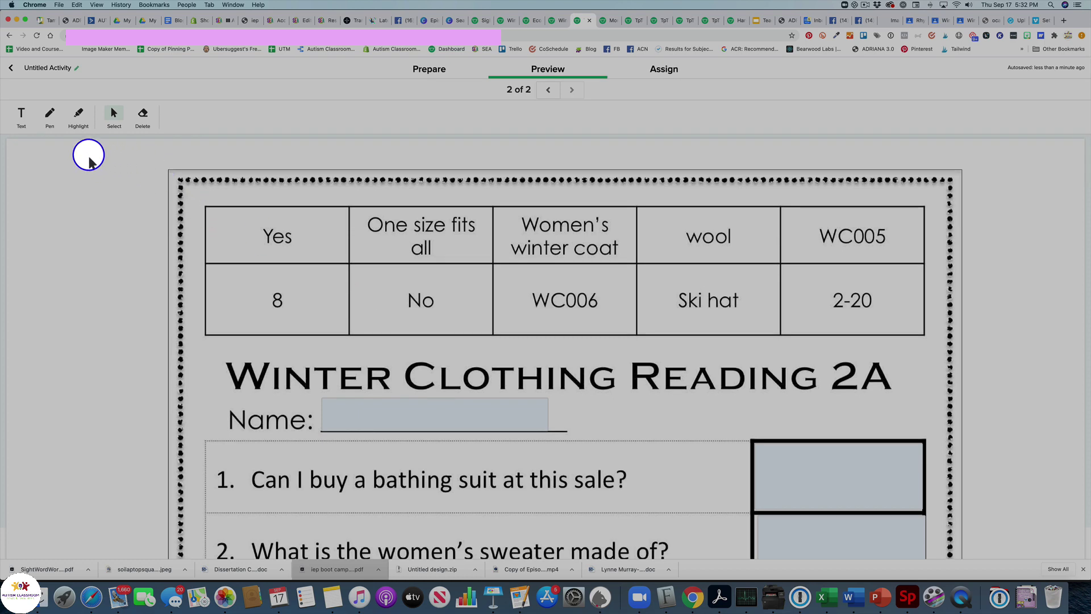
- Rename the untitled activity as Winter Clothes Worksheet
left_click(50, 67)
triple_click(50, 67)
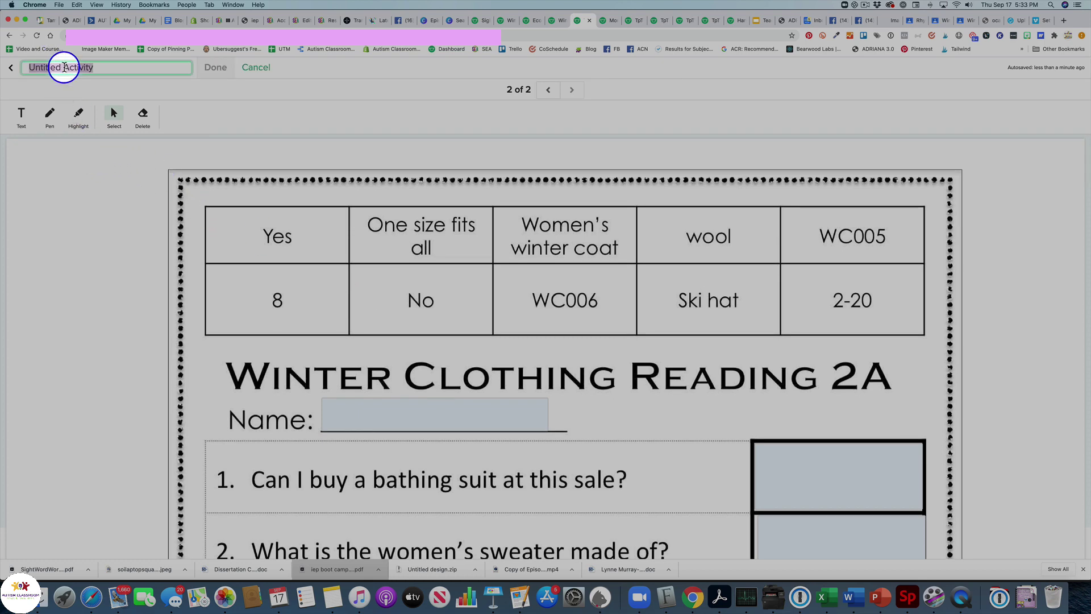
type("Toy Sto")
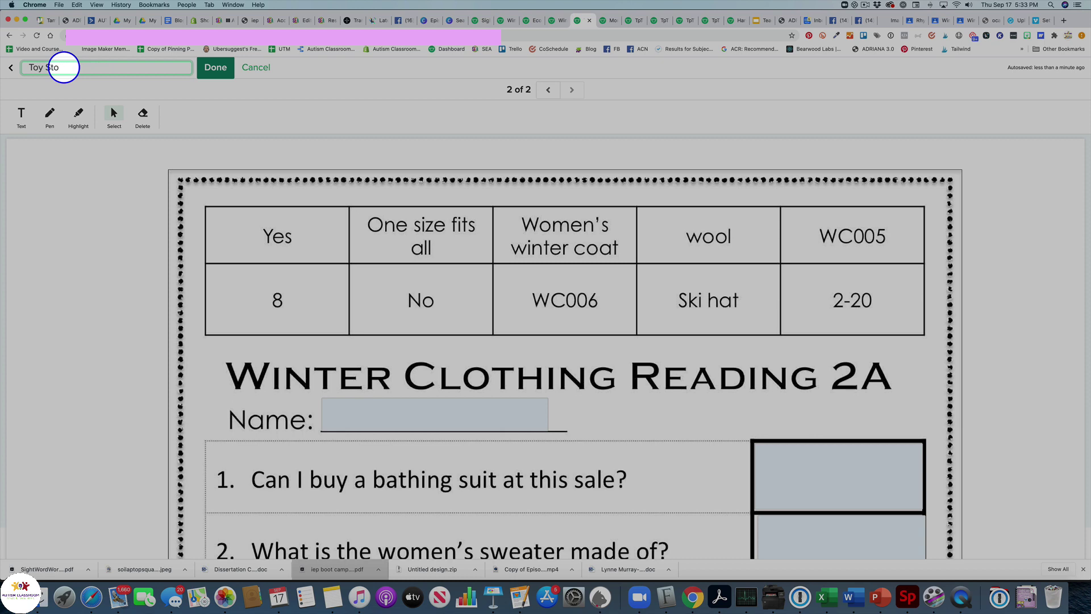
key("BackSpace")
type("Wihnter Clothes Worksheet")
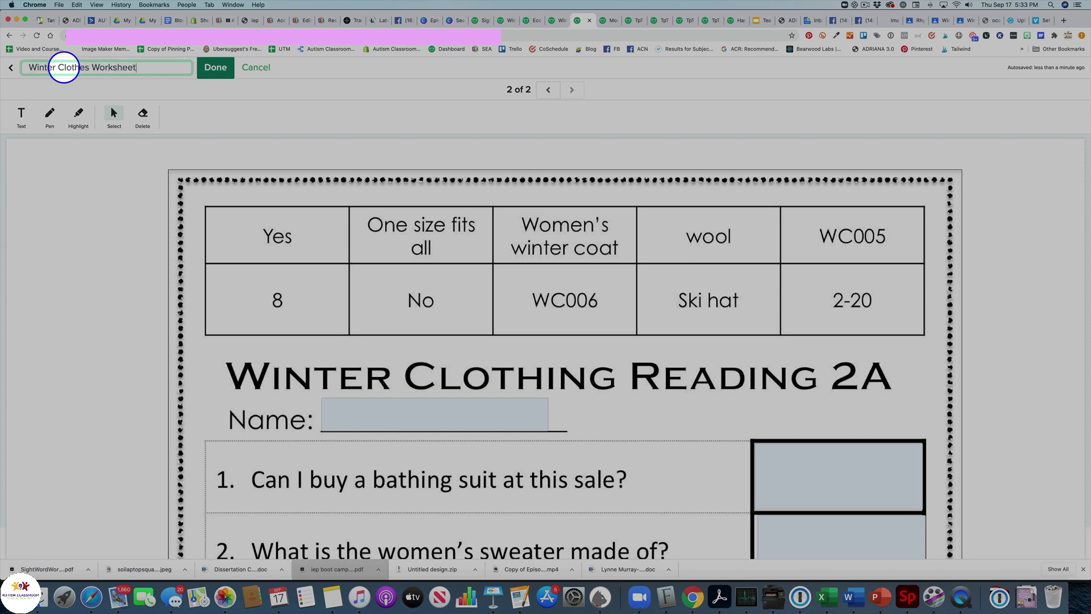
left_click(204, 68)
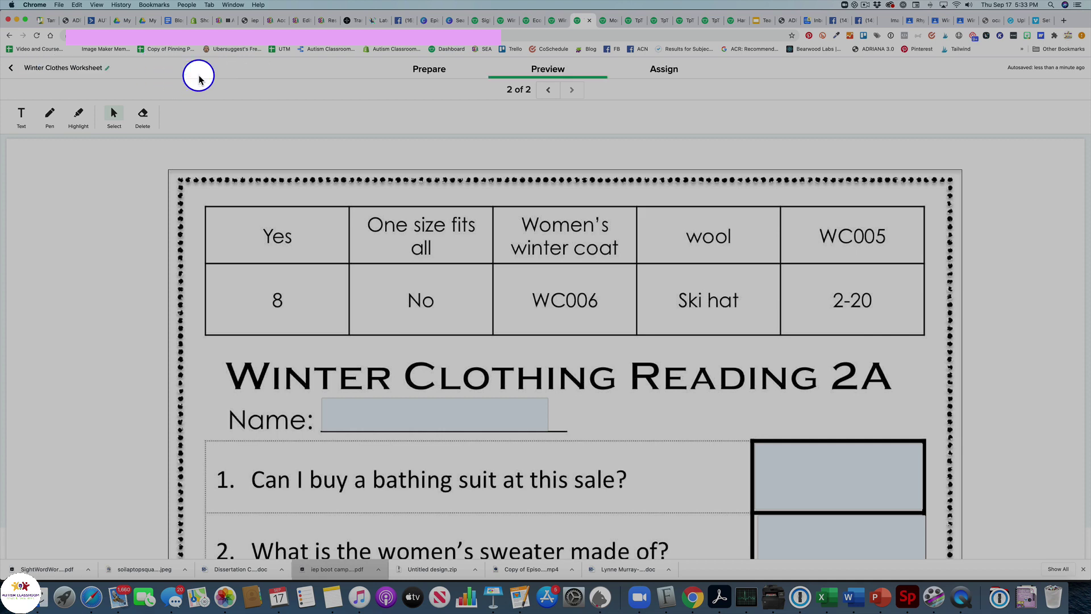
- Create a student access link for the activity and start sharing it in Google Classroom
left_click(679, 71)
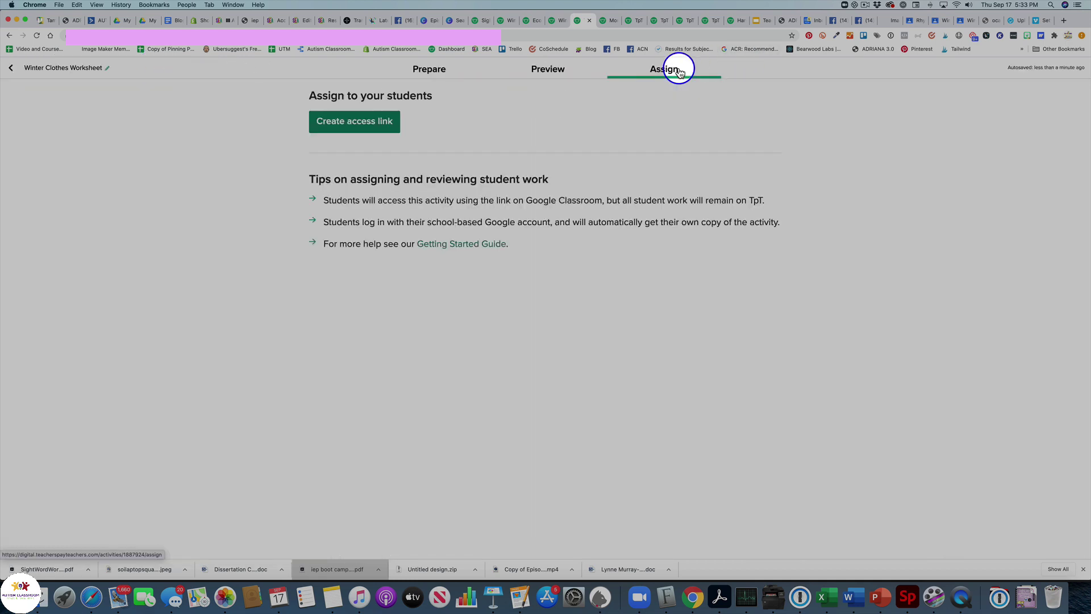
left_click(363, 123)
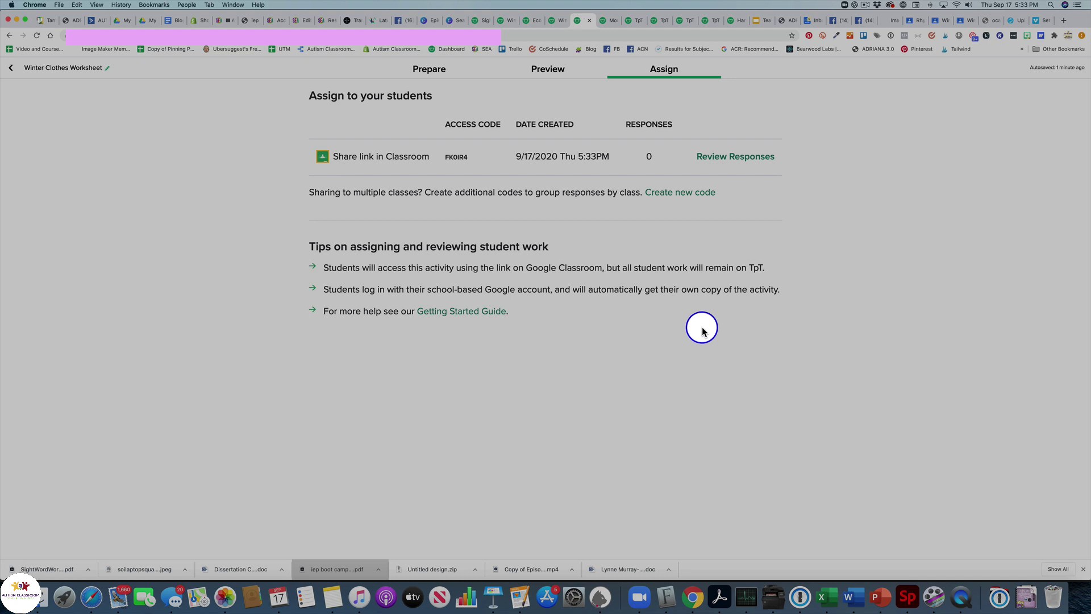
left_click(324, 163)
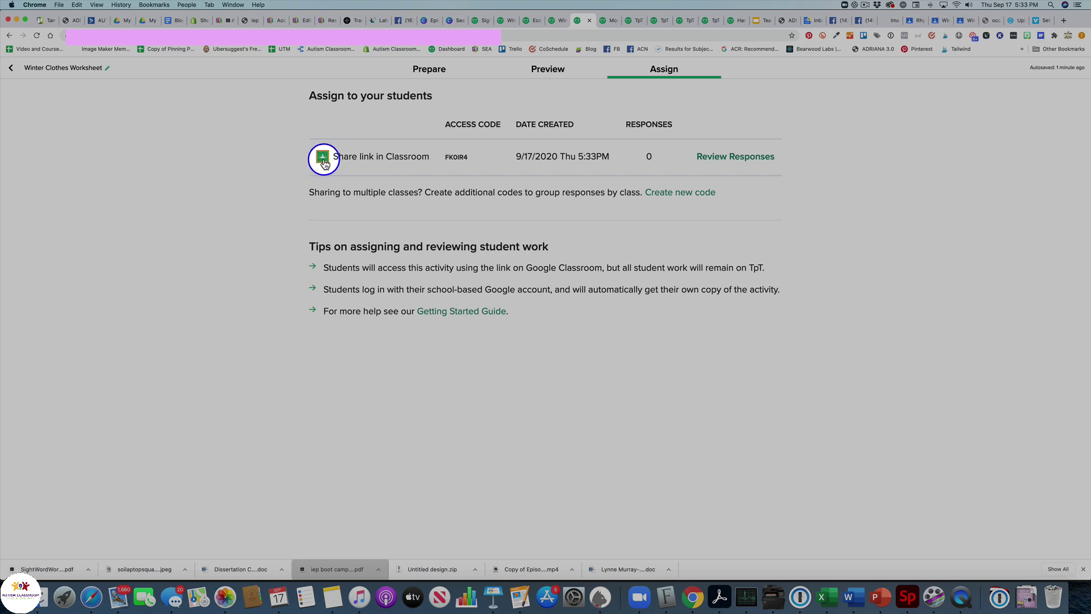
left_click(324, 163)
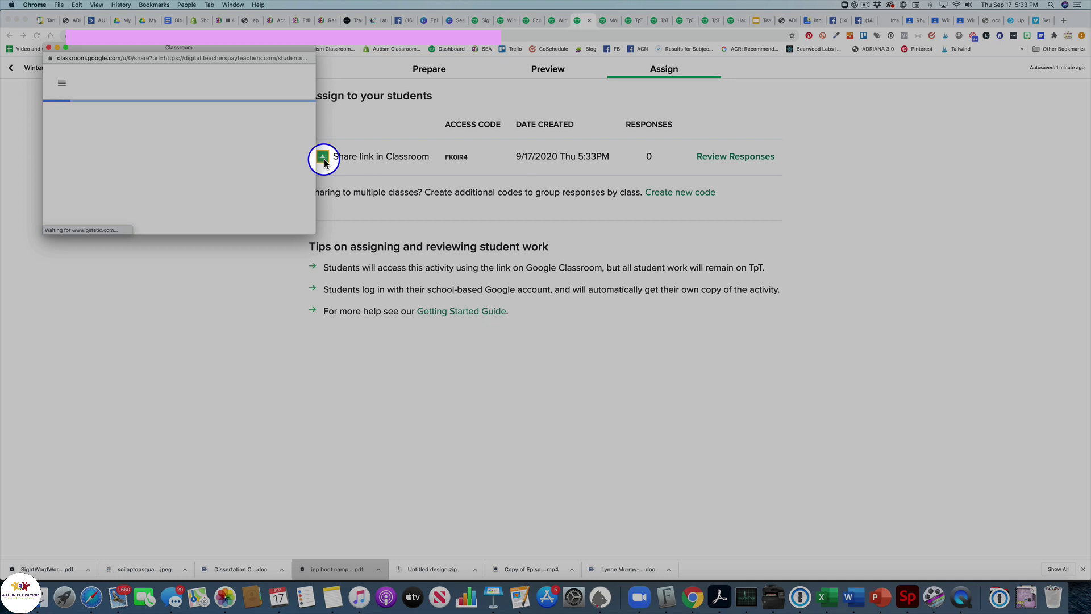
- Share the link to BOOM TUTORIAL CLASS with the Create assignment action and enlarge the assignment form's window
left_click(233, 179)
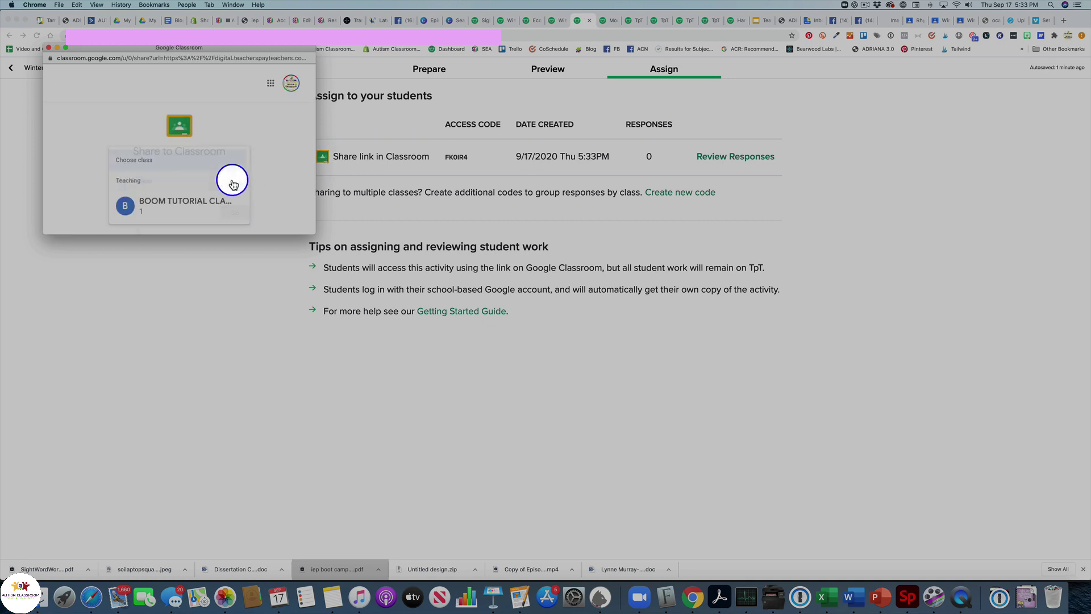
left_click(206, 202)
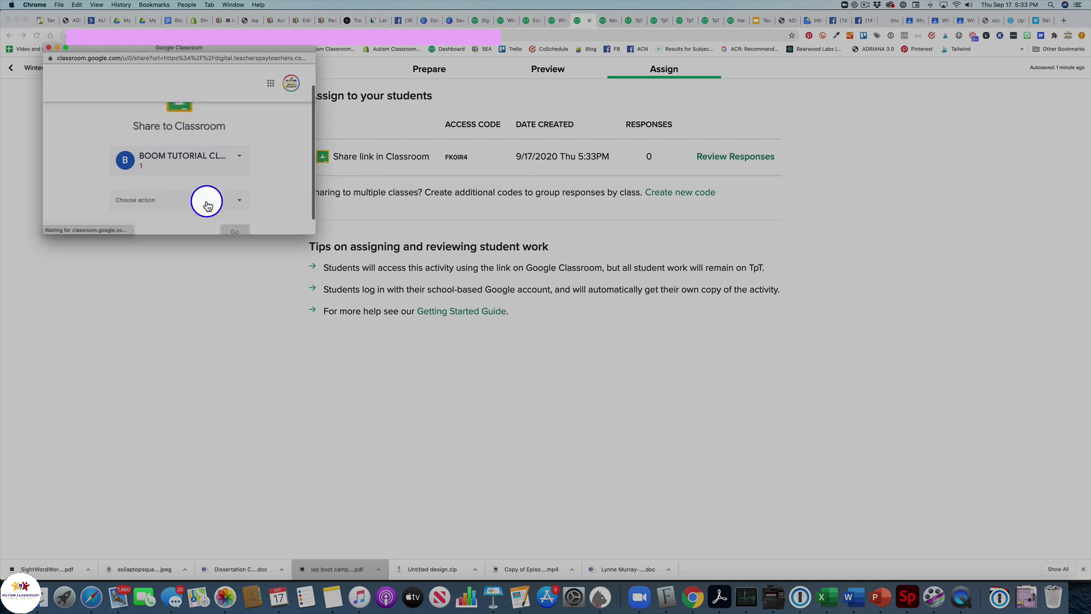
left_click(206, 203)
left_click(192, 150)
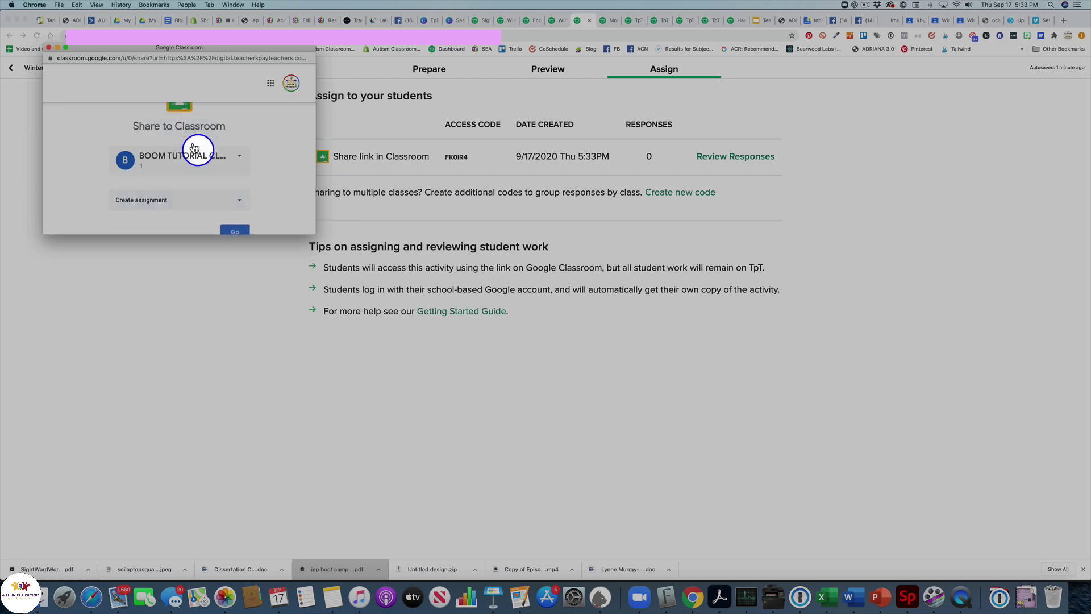
left_click(235, 229)
left_click_drag(315, 234, 501, 357)
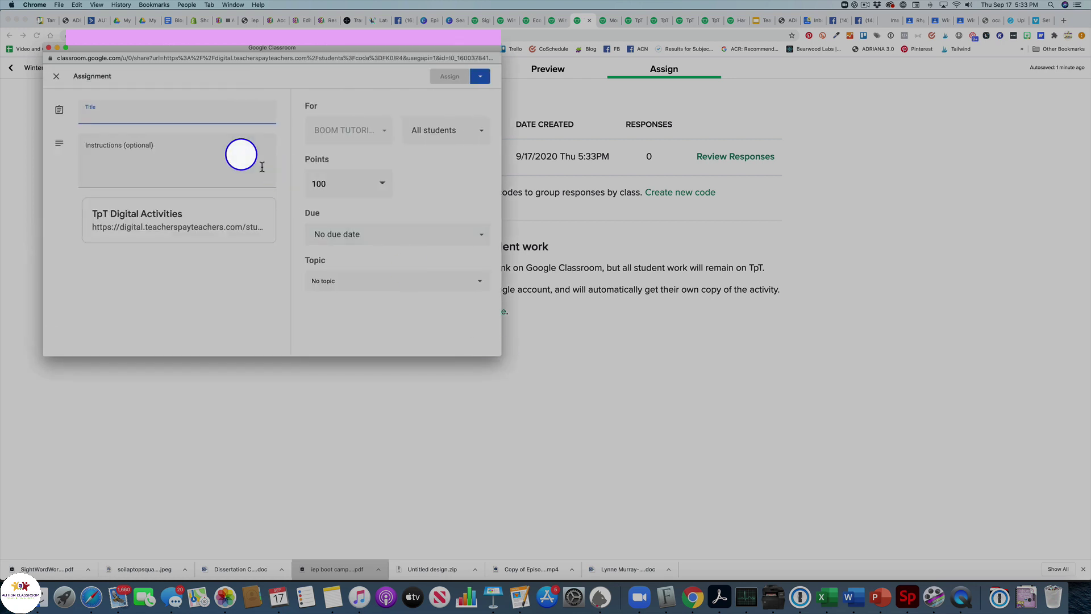
- Title the assignment "Winter Clothes Economics wordbank" and check the points and due date options, keeping 100 points and no due date
left_click(193, 118)
type("Winter Clothes Economics wordbank")
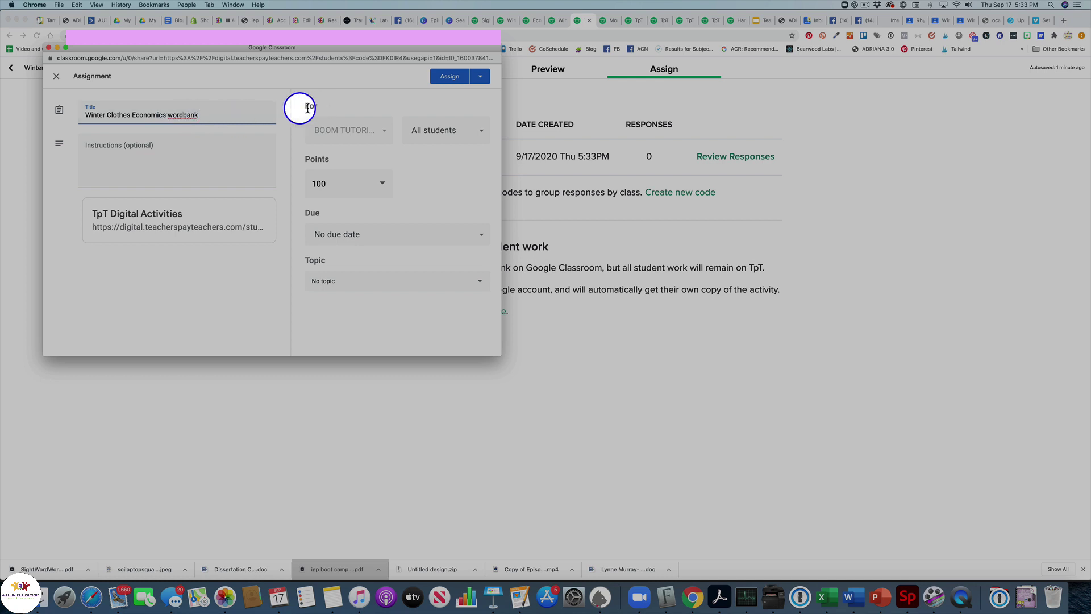
left_click(381, 183)
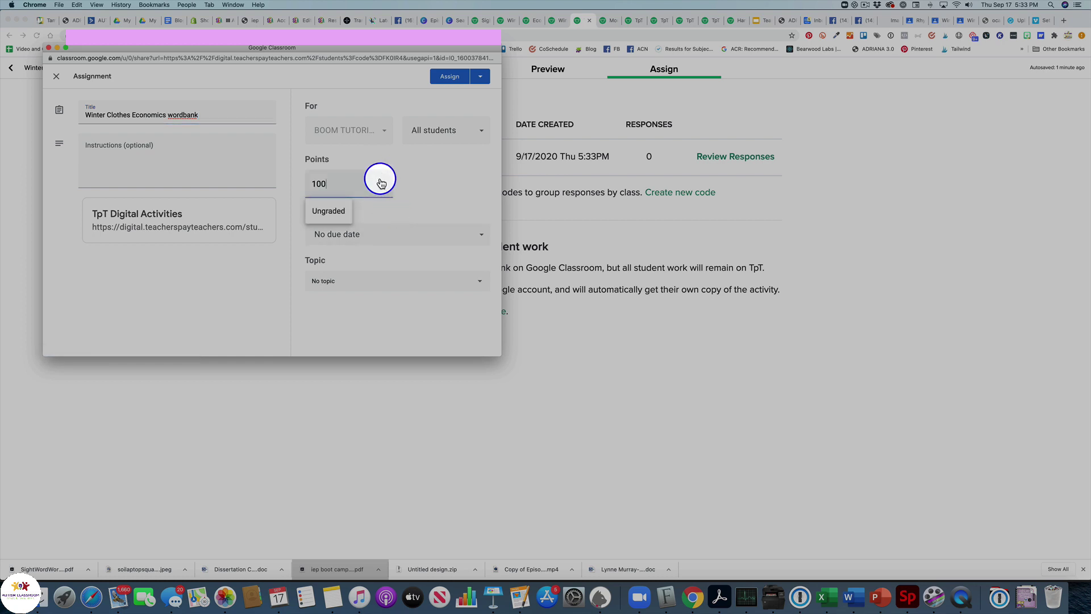
left_click(418, 184)
left_click(382, 244)
left_click(426, 195)
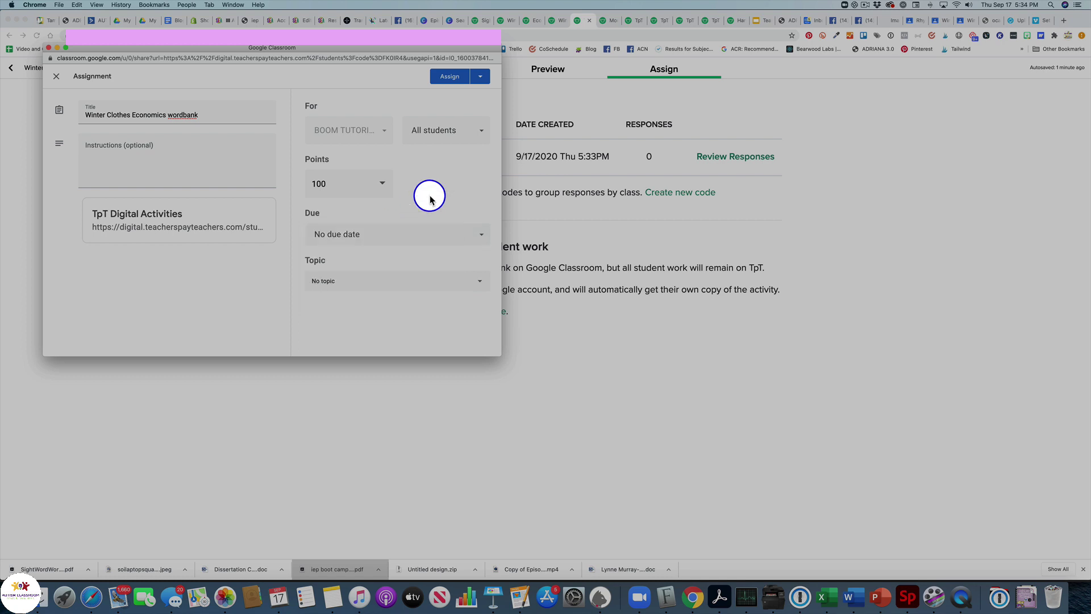
- Set the assignment's topic to Reading
left_click(407, 278)
left_click(372, 325)
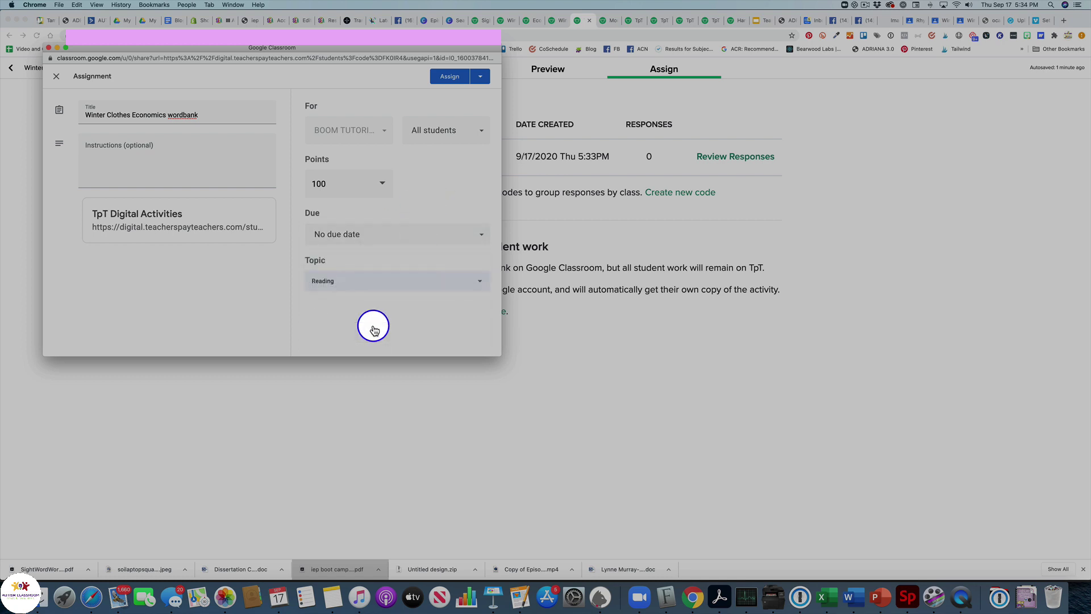
left_click(380, 284)
left_click(361, 287)
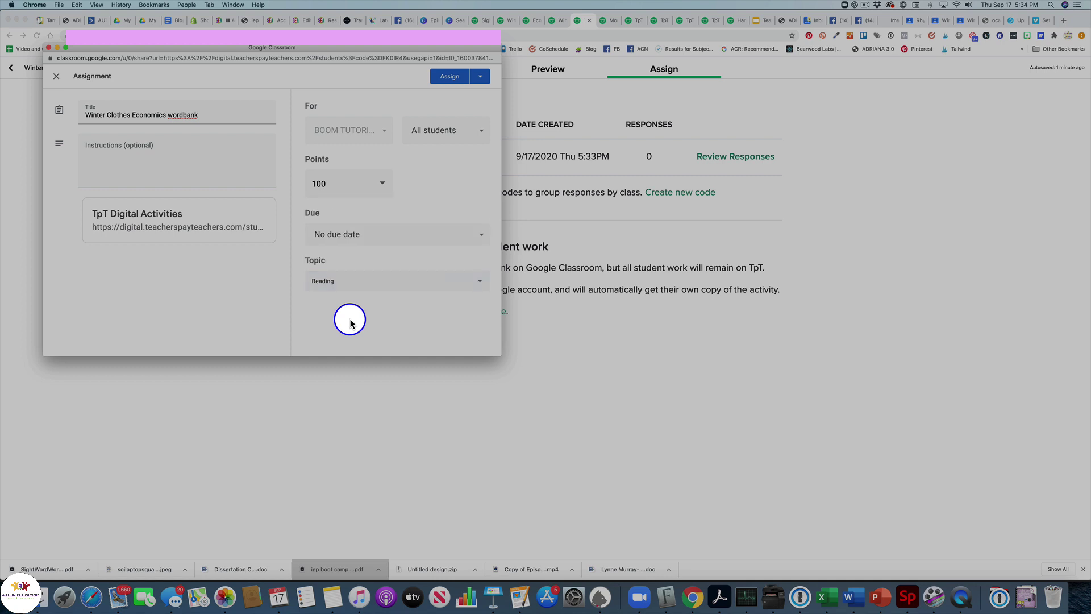
- Assign the work to the class and open the posted Winter Clothes Economics wordbank assignment's student work from the class stream
left_click(447, 78)
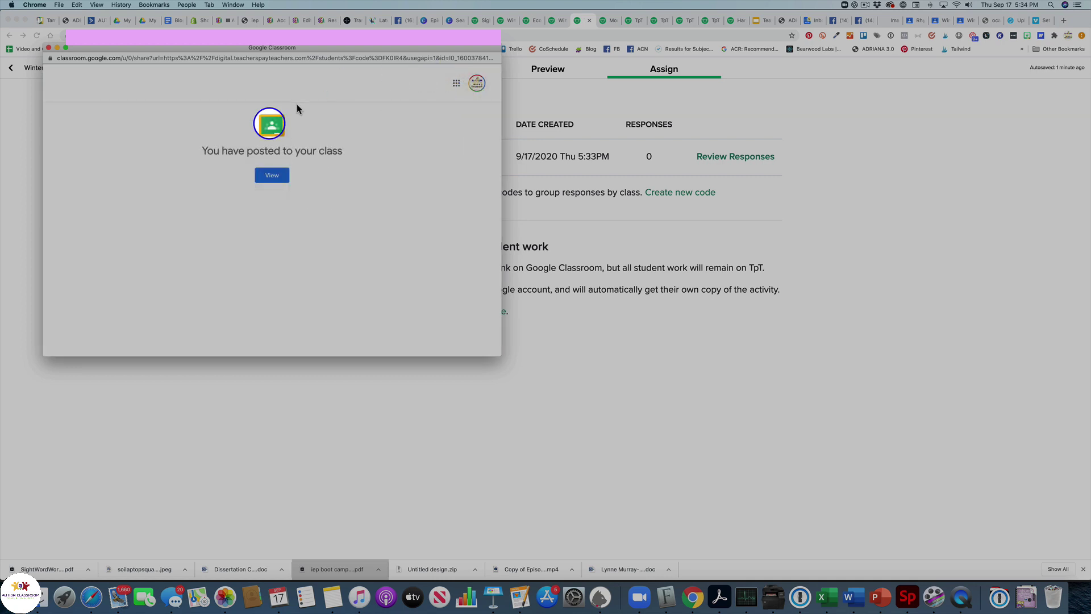
left_click(269, 177)
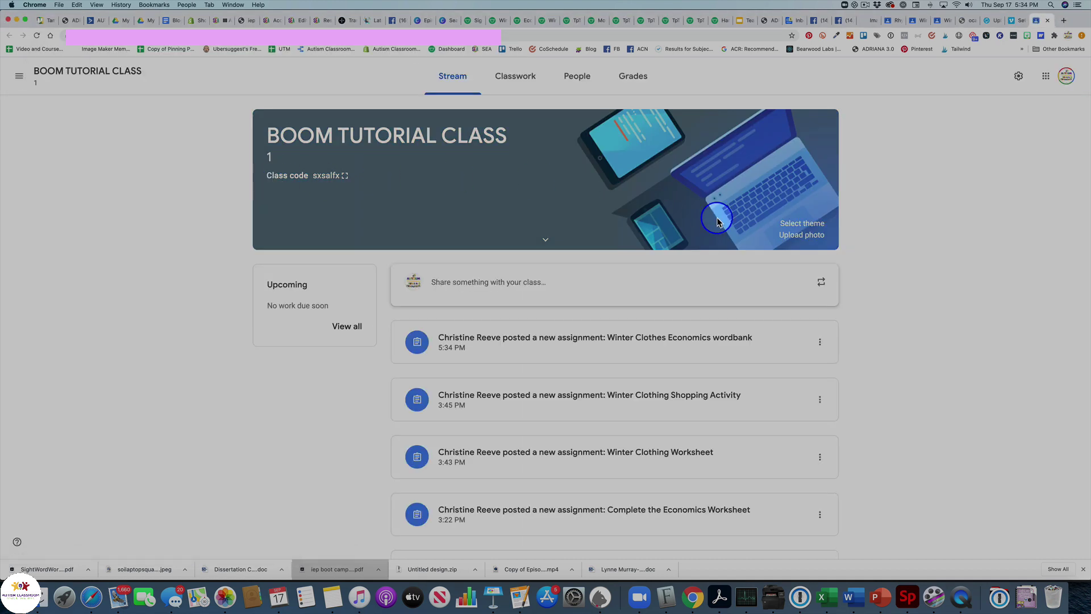
left_click(680, 358)
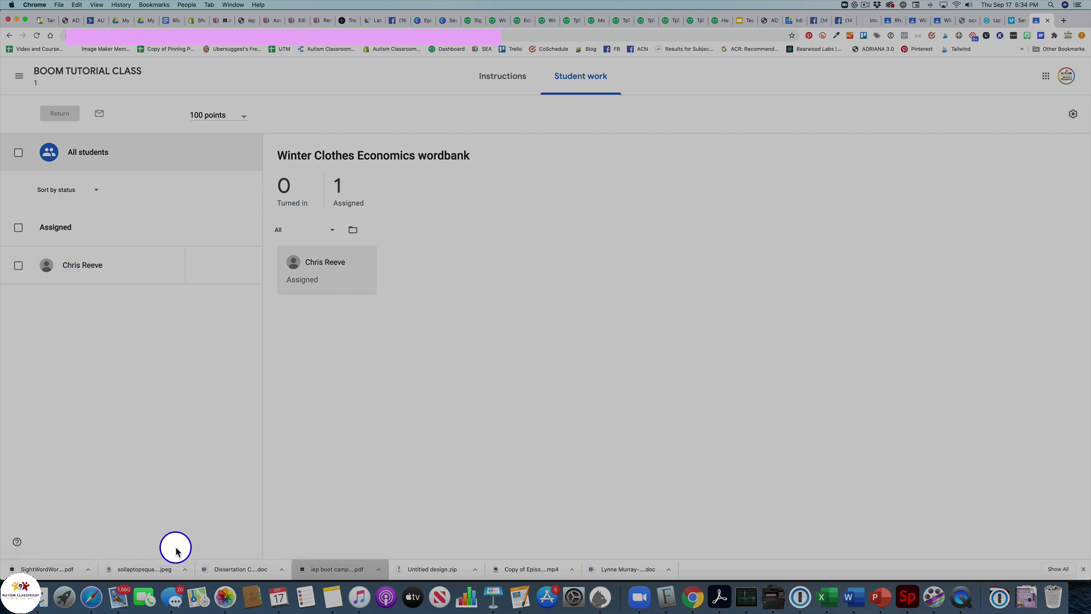
- Switch to the student's view in Safari, update the class stream and open the Winter Clothes Economics wordbank assignment
left_click(92, 597)
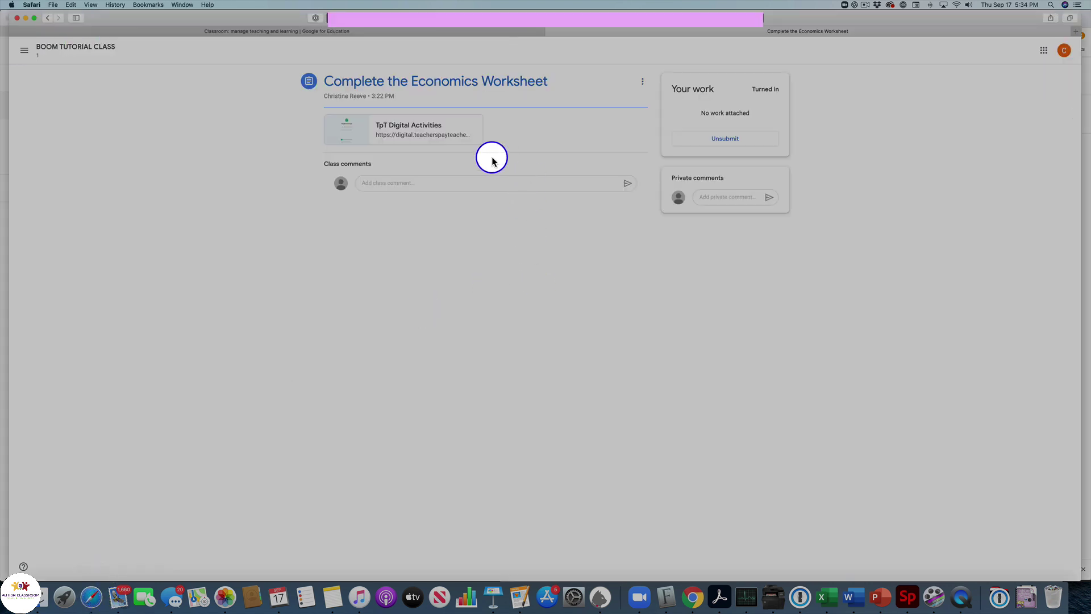
left_click(49, 48)
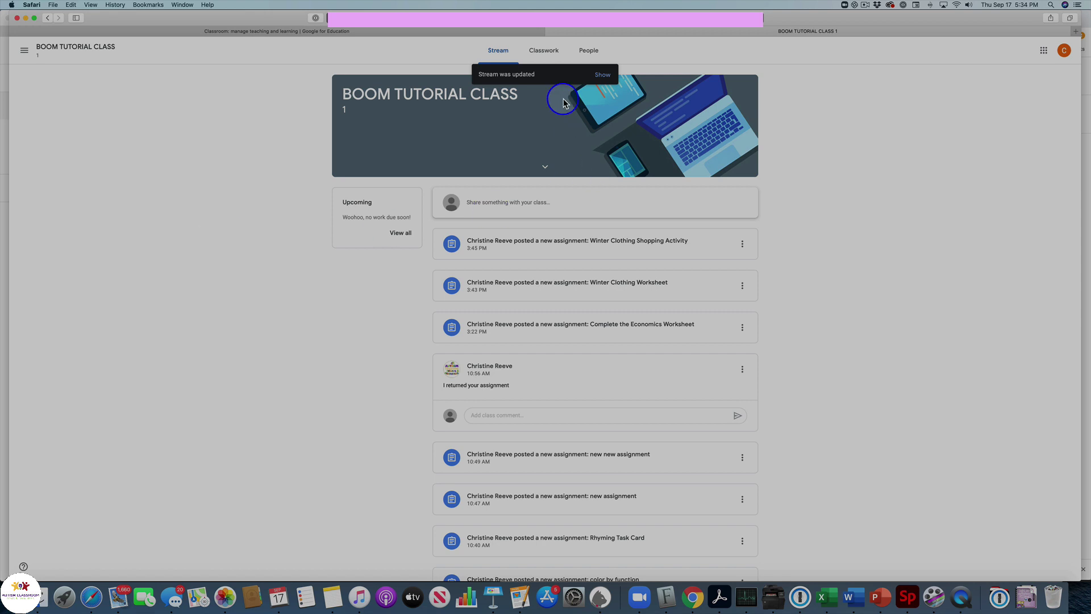
left_click(605, 74)
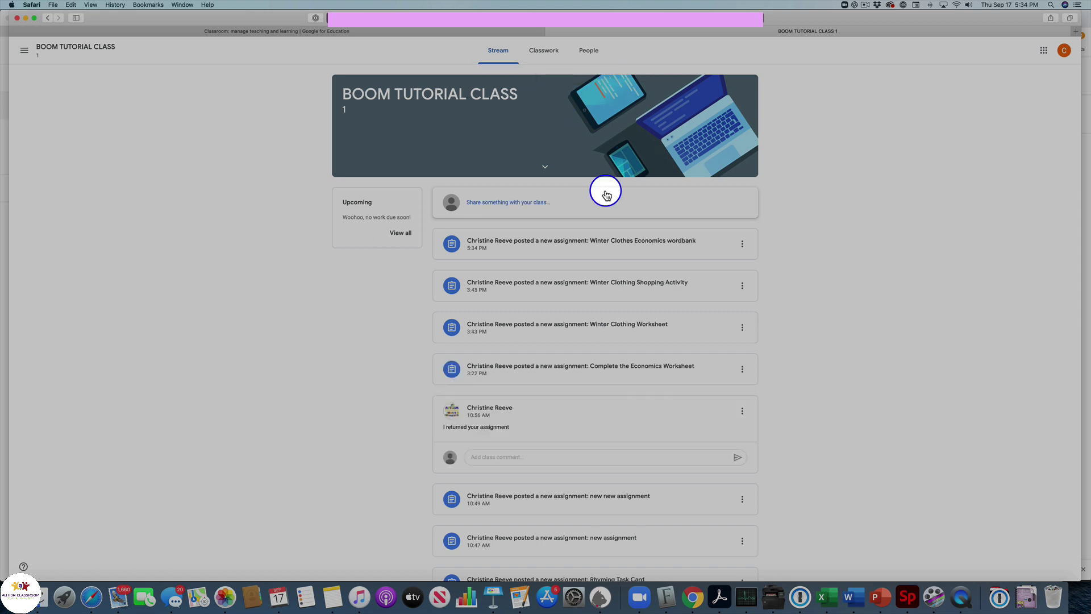
left_click(611, 254)
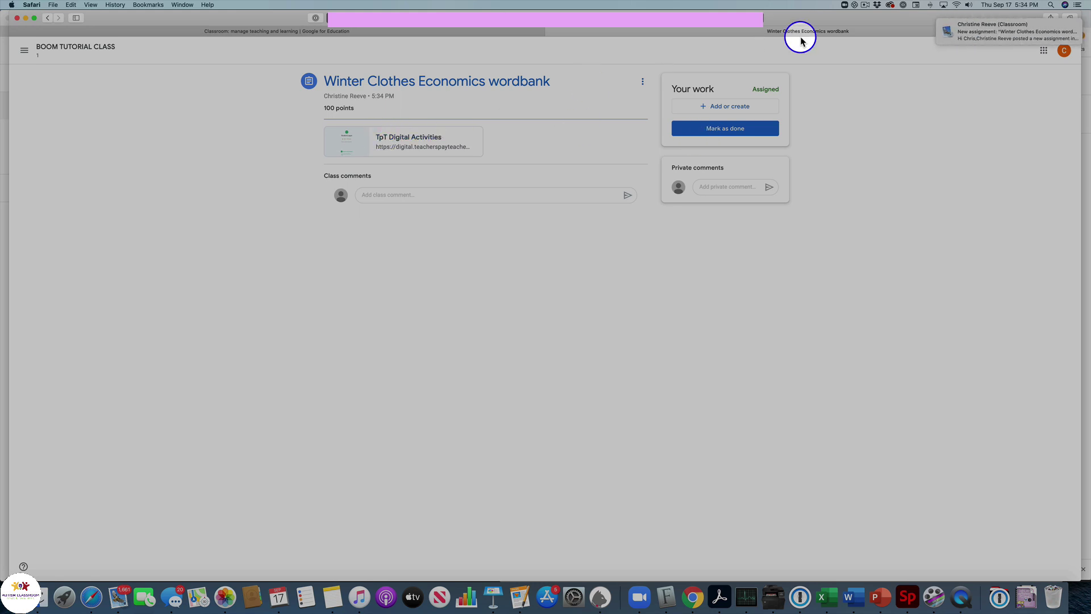
mouse_move(971, 31)
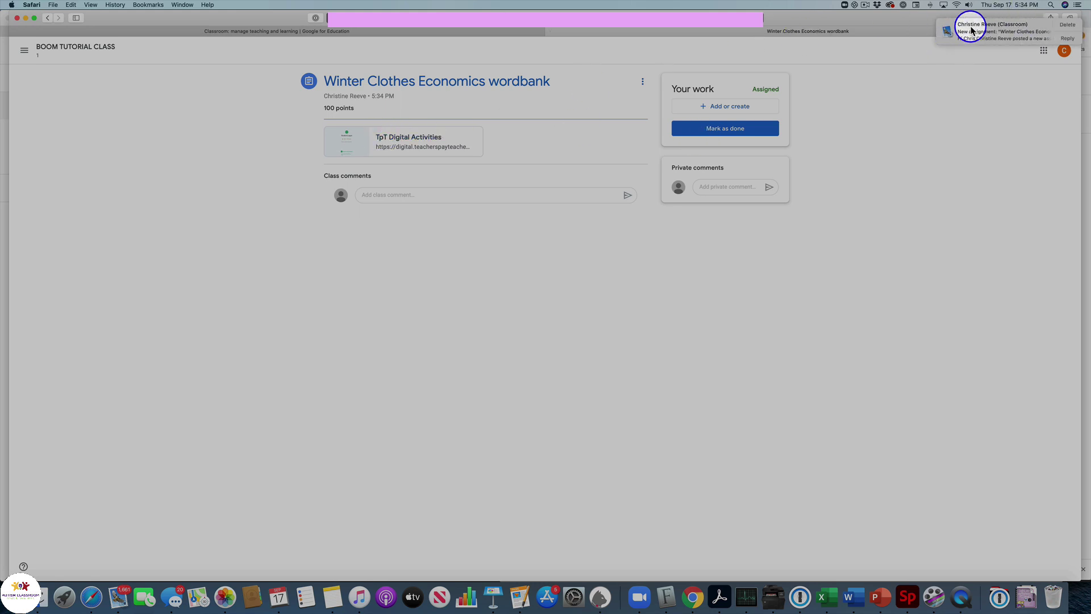
- Open the attached TpT Digital Activities link, sign in with the student's Google account and enter the activity with the prefilled access code
left_click(395, 142)
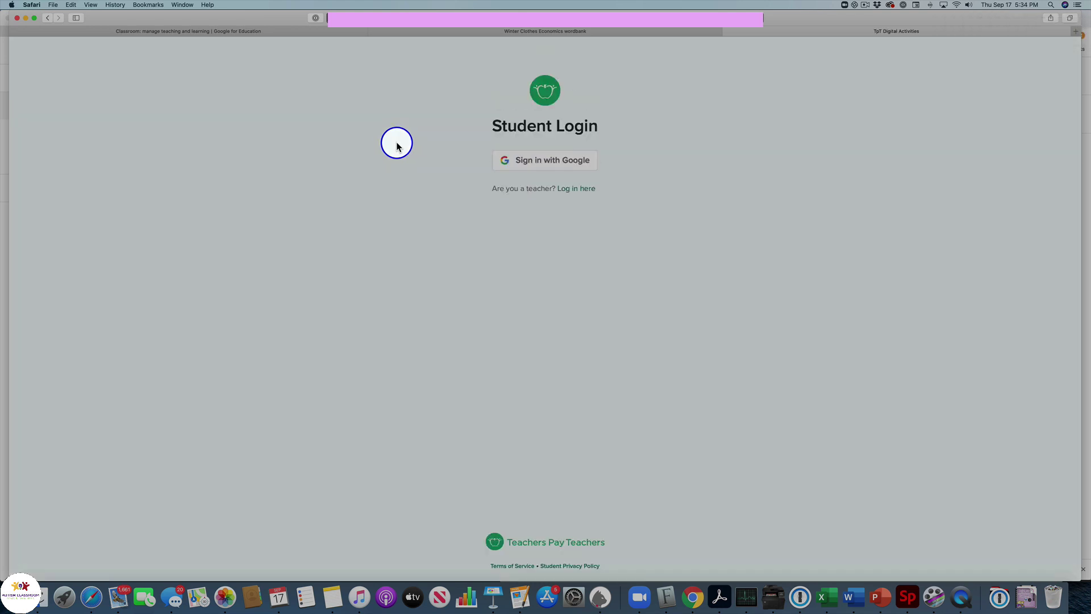
left_click(557, 168)
left_click(507, 284)
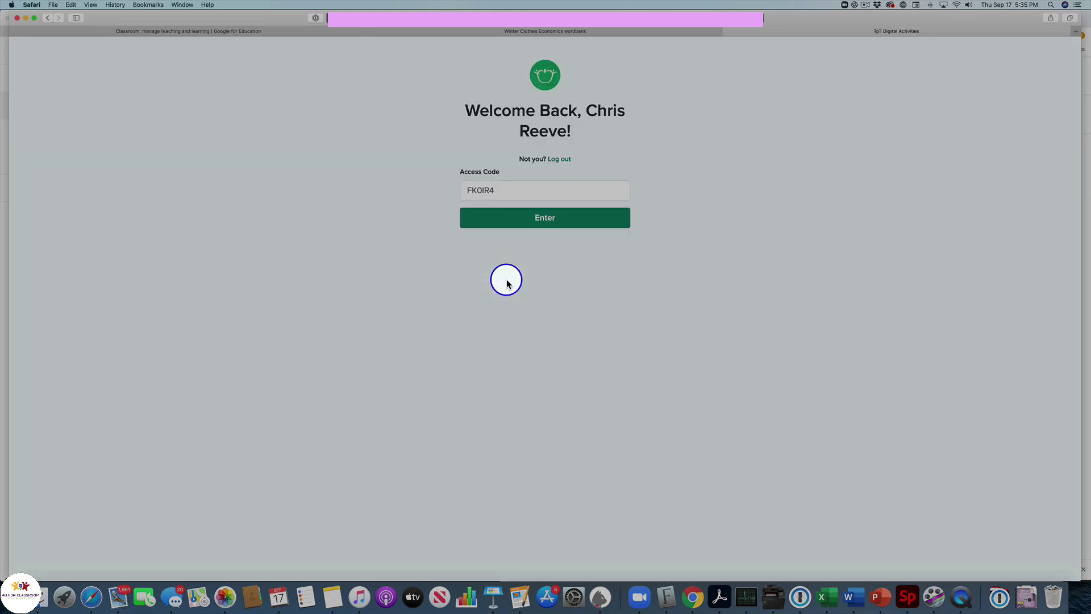
left_click(503, 221)
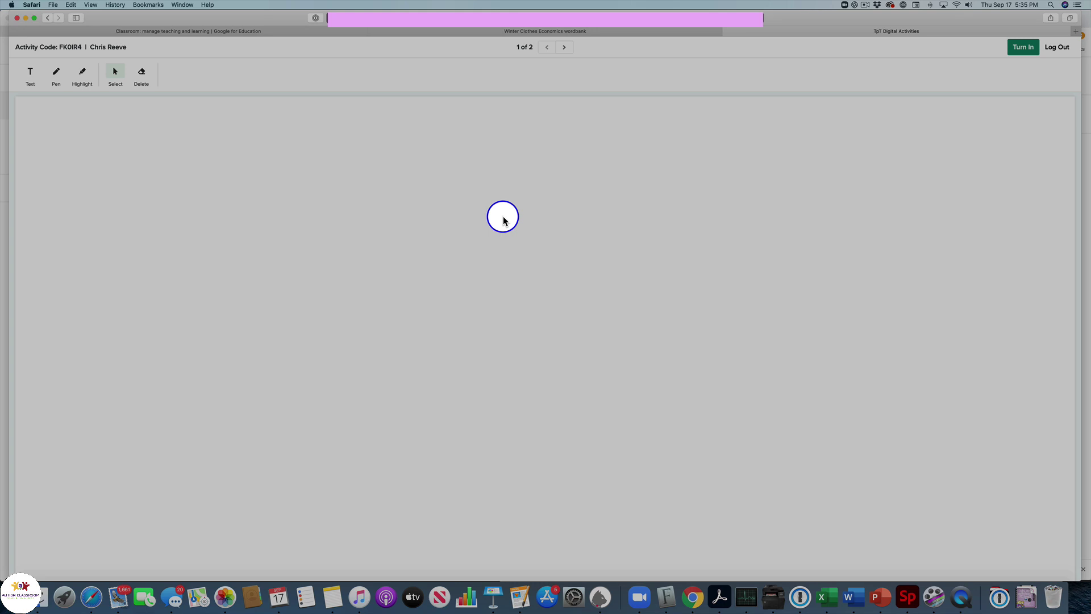
- Look over the clothing sale page and enter the student's first name in the Name box of the Winter Clothing Reading 2A worksheet
scroll(503, 220, "down", 3)
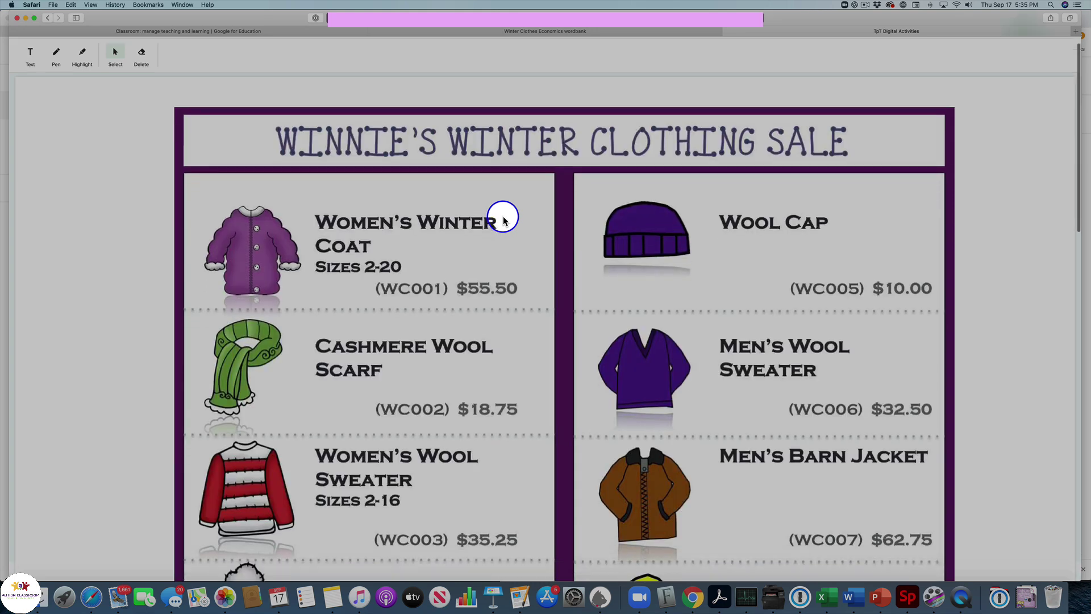
scroll(503, 220, "down", 10)
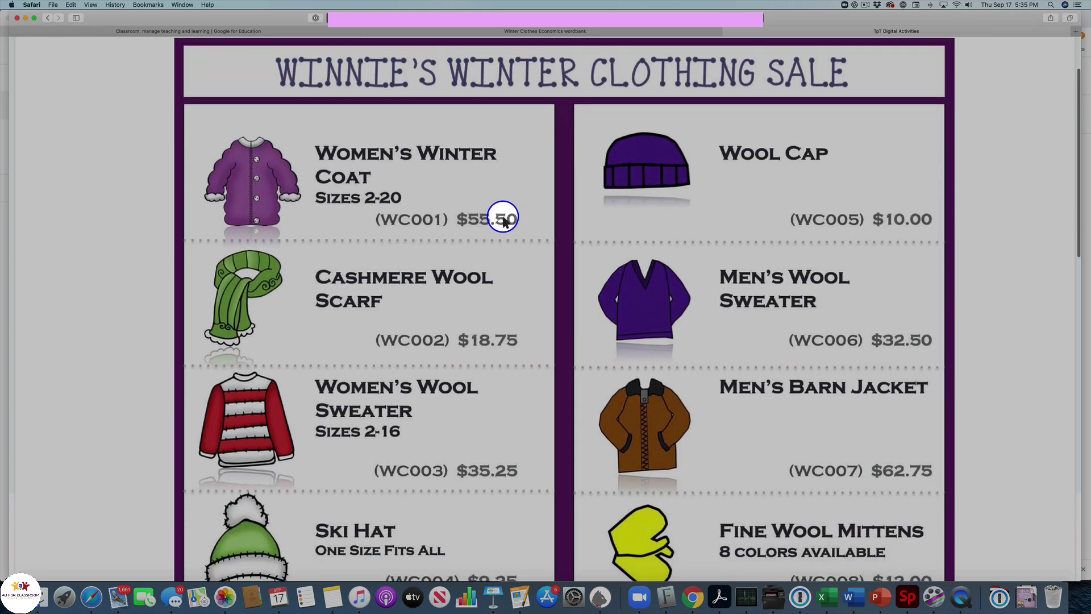
scroll(503, 220, "down", 10)
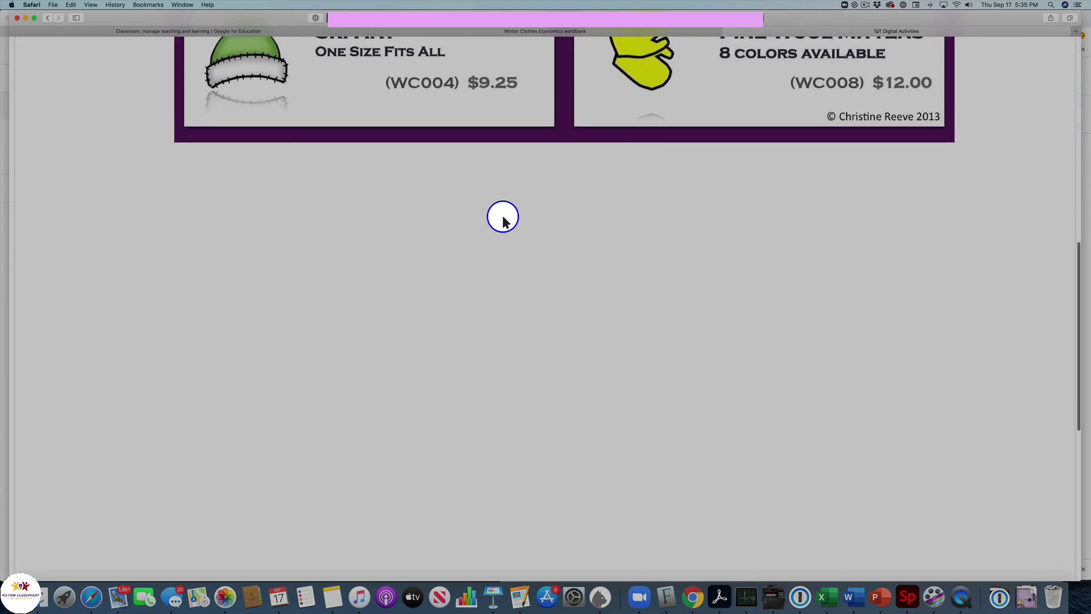
scroll(503, 221, "up", 20)
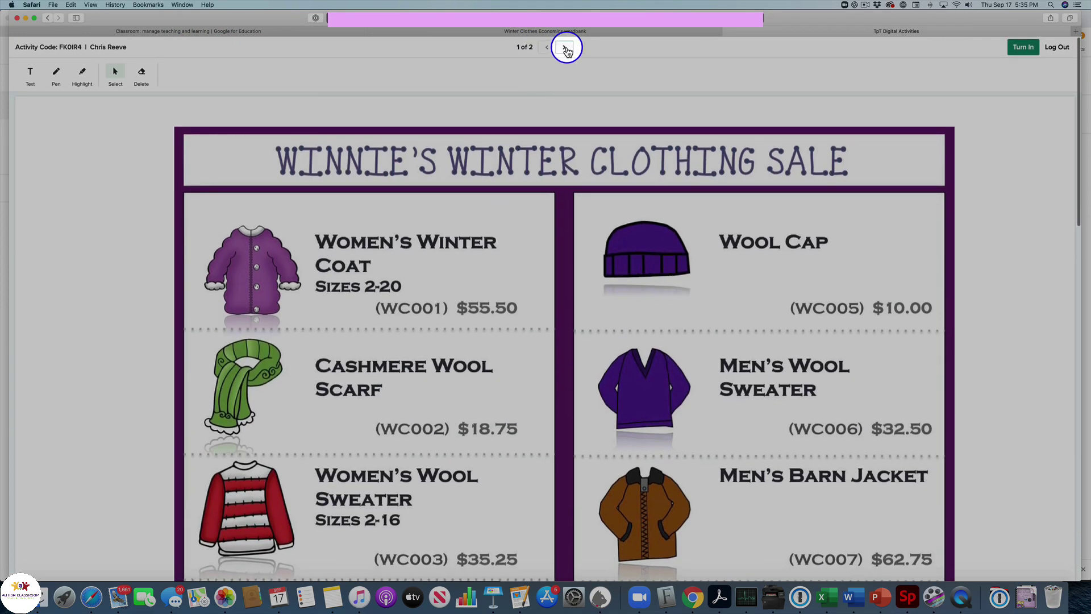
left_click(565, 47)
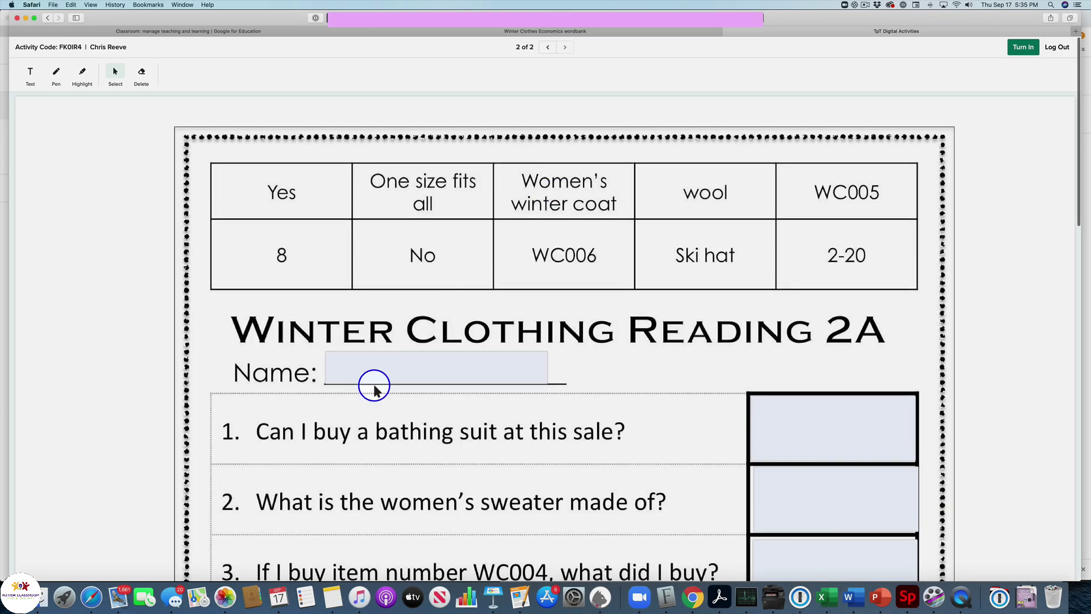
left_click(371, 368)
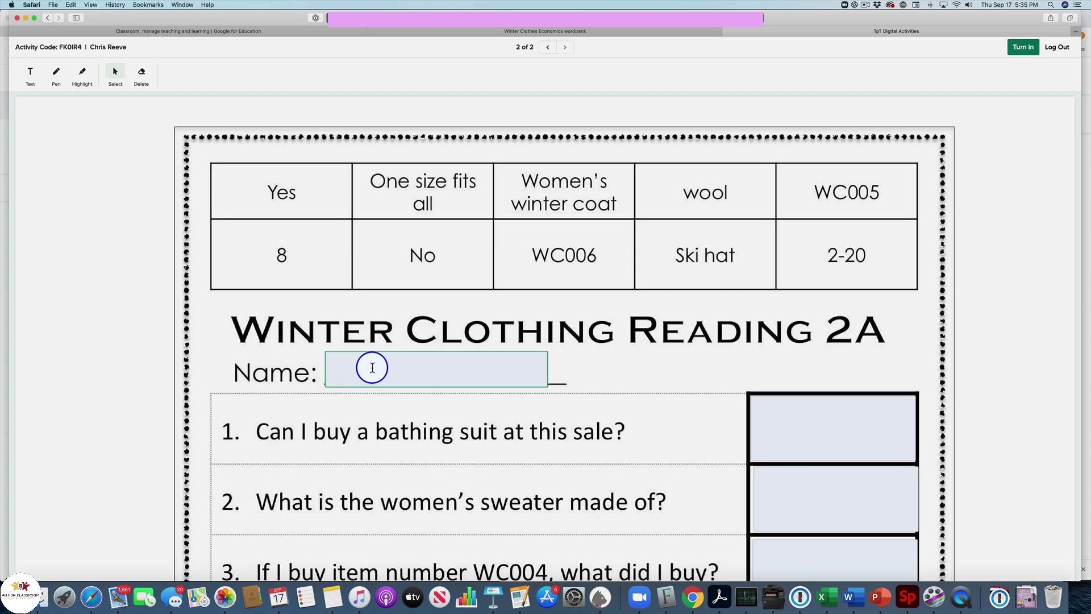
type("Chris")
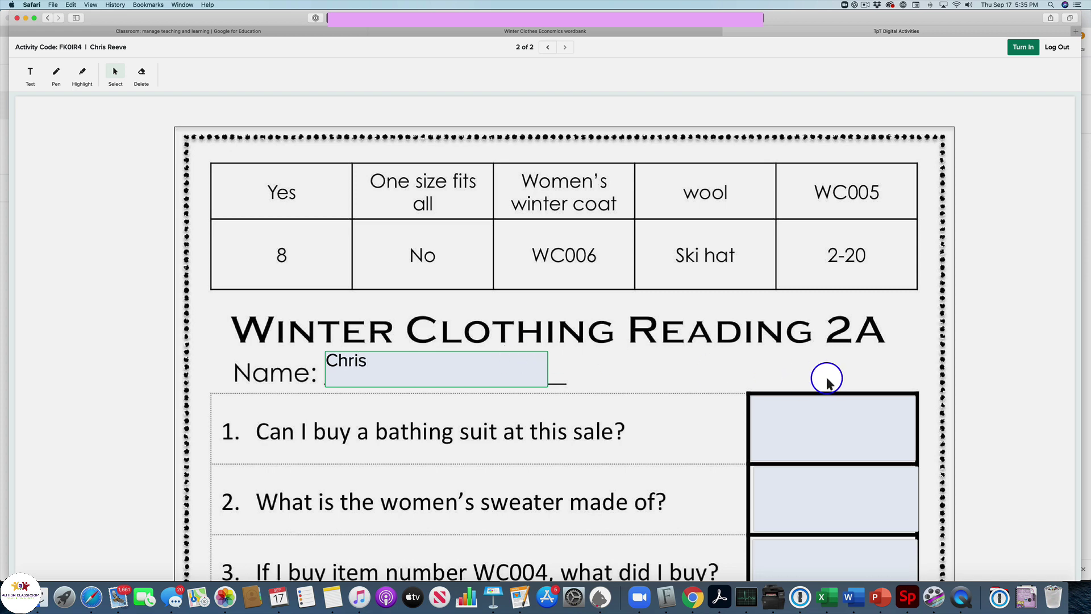
- Check the clothing sale page for a bathing suit and answer question 1 of the worksheet with "No"
left_click(815, 426)
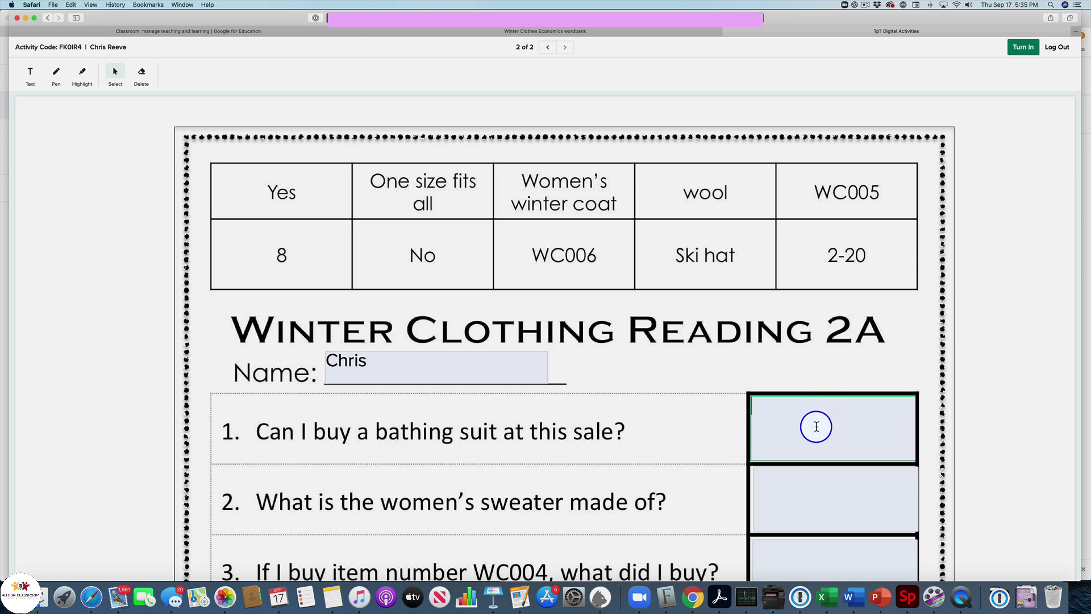
left_click(545, 51)
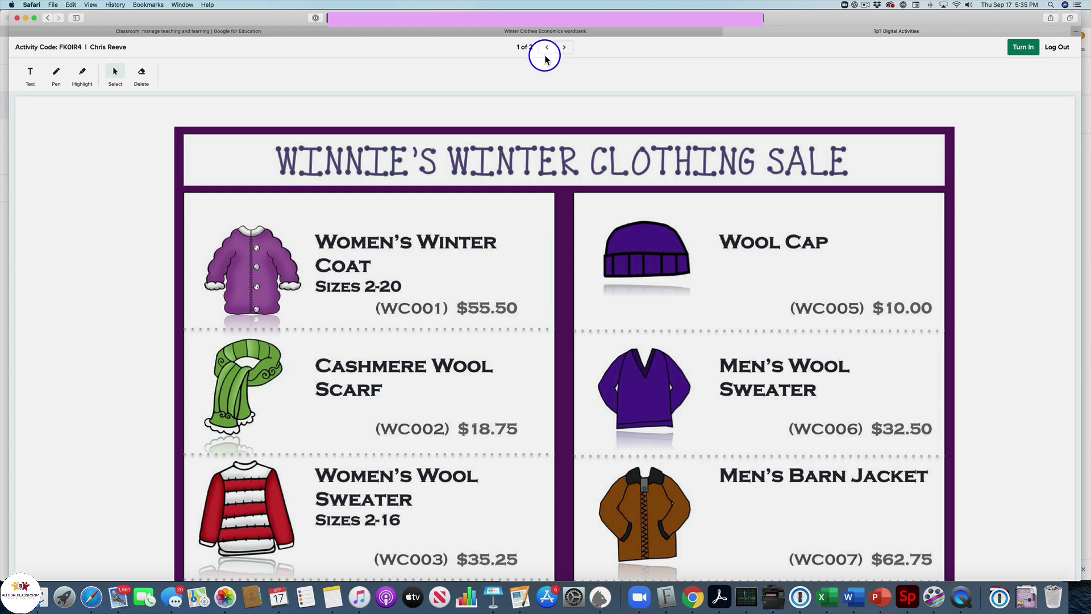
scroll(525, 227, "down", 3)
scroll(526, 227, "down", 3)
scroll(525, 225, "up", 5)
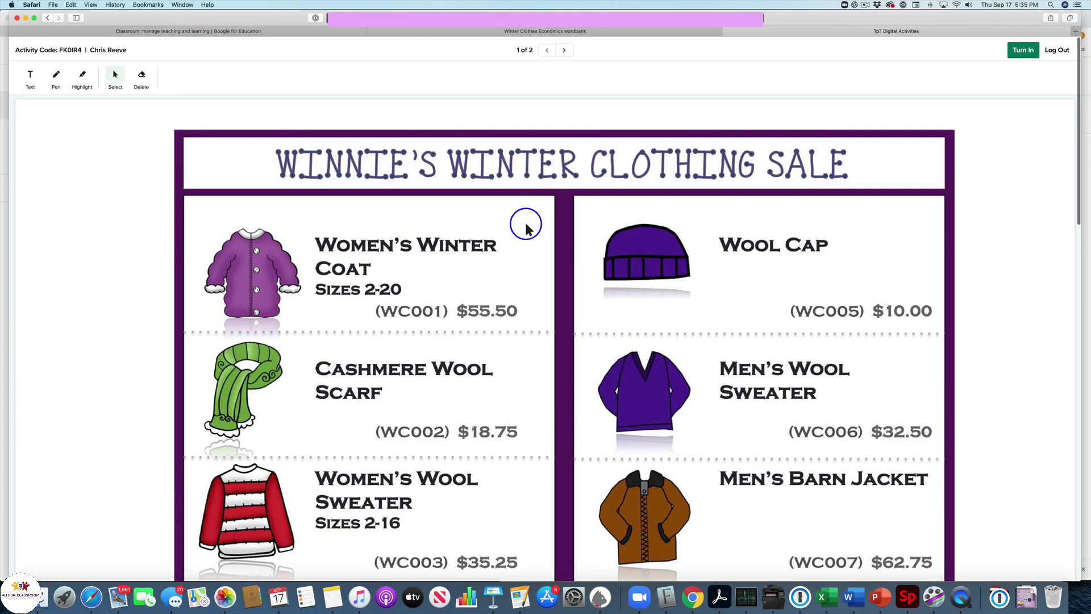
left_click(564, 48)
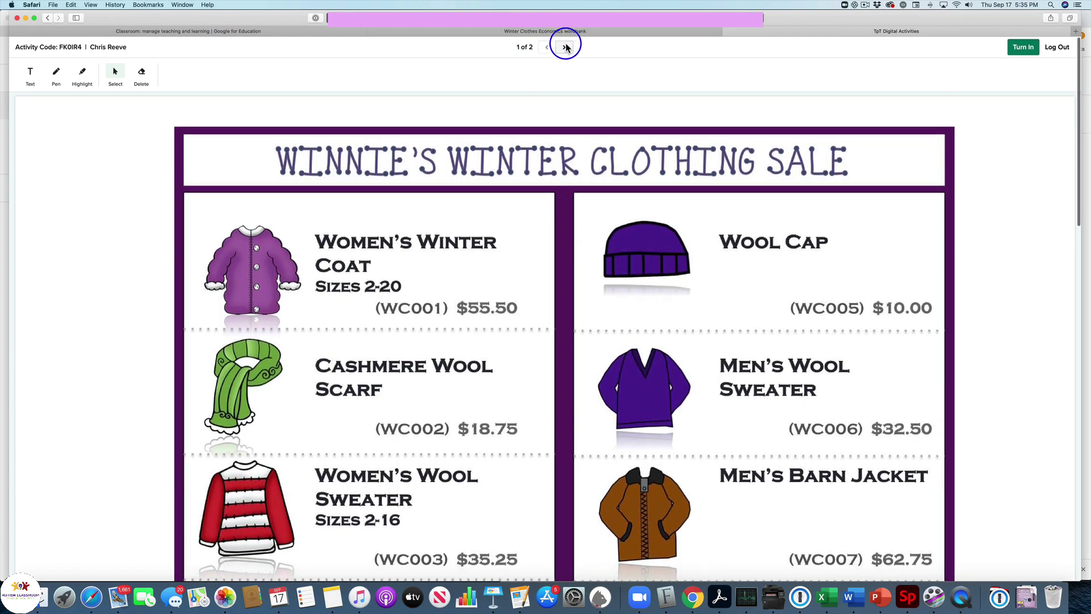
left_click(796, 447)
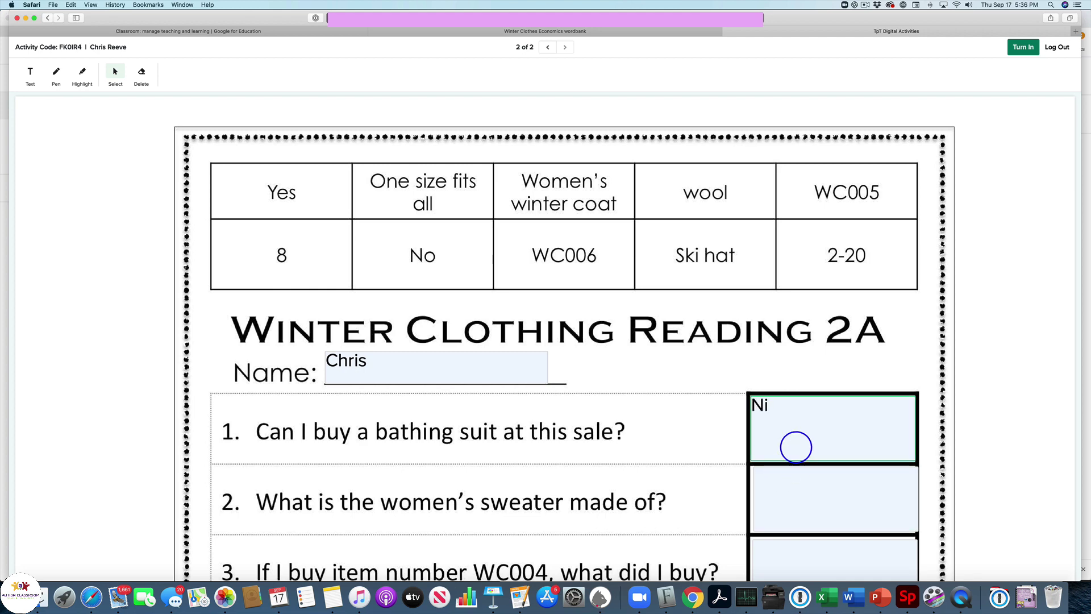
type("No")
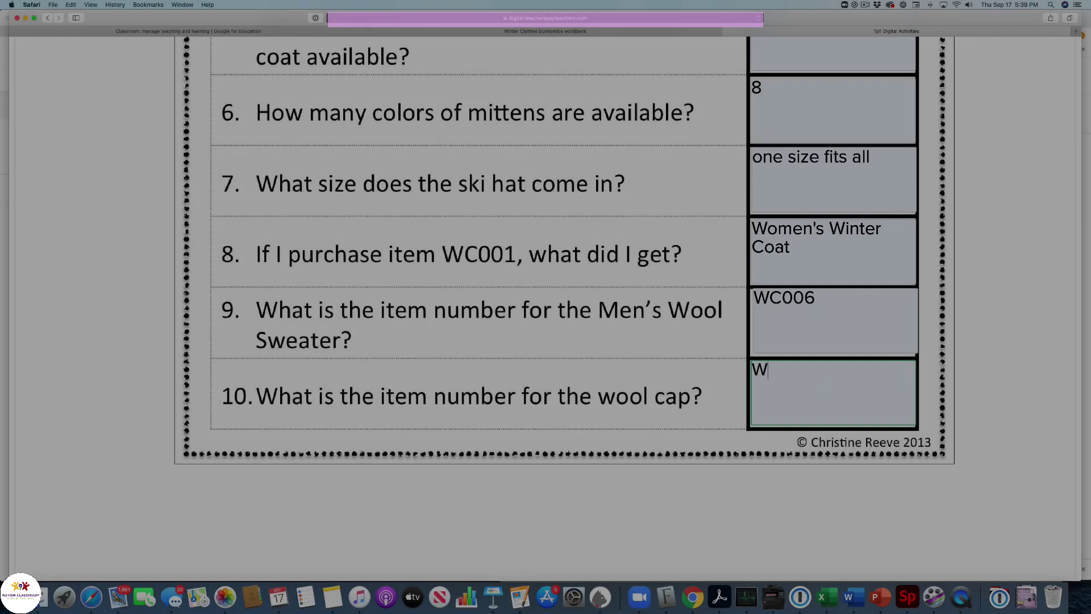
- Answer question 10 about the wool cap's item number with "WC005" and turn in the completed activity
type("WC")
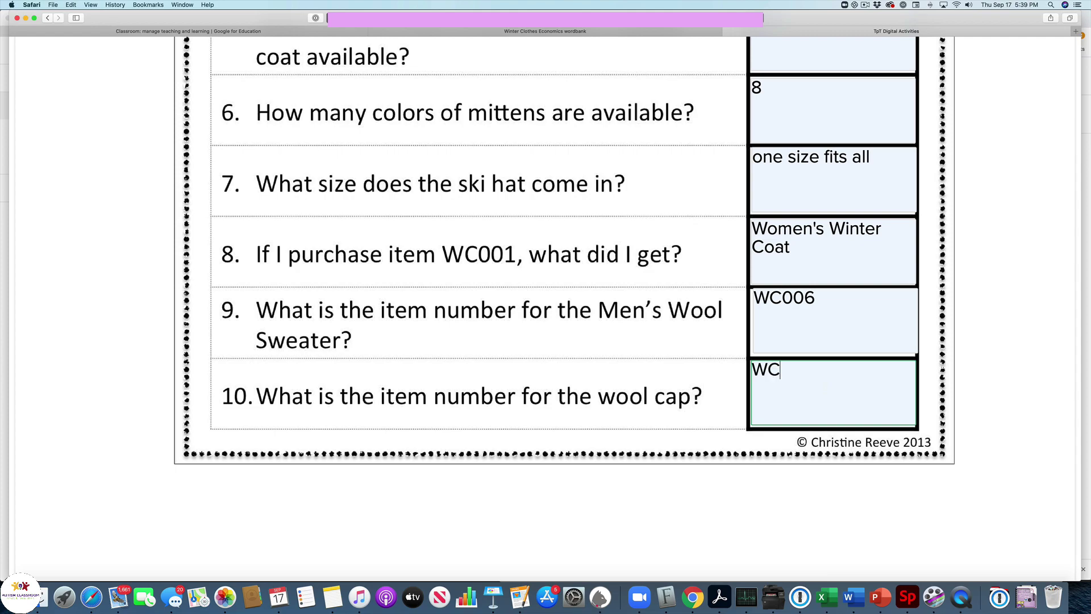
type("005")
scroll(672, 372, "up", 4)
scroll(672, 373, "up", 8)
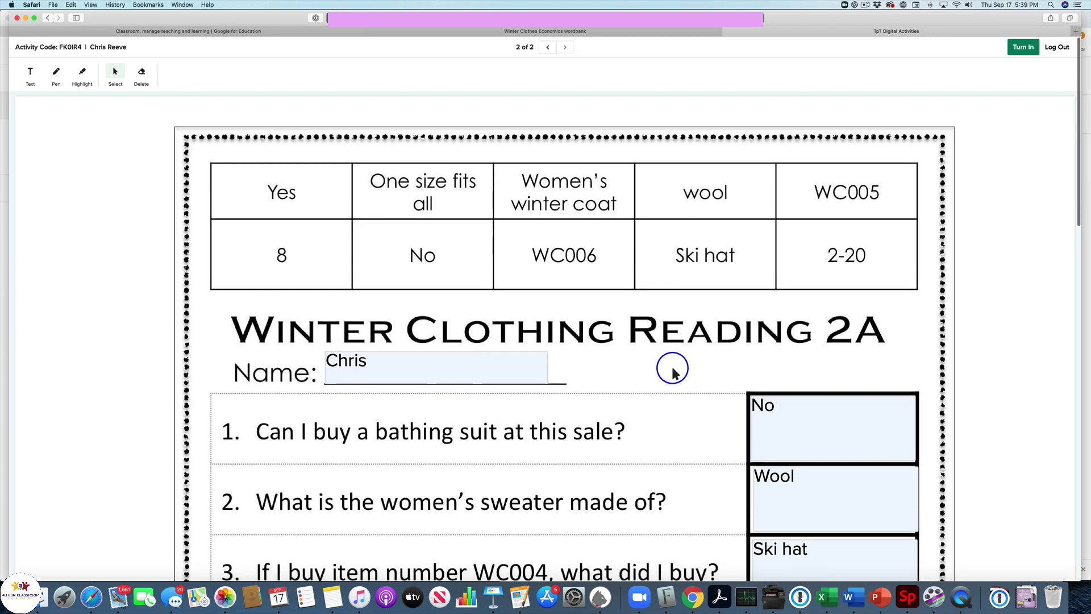
left_click(1021, 49)
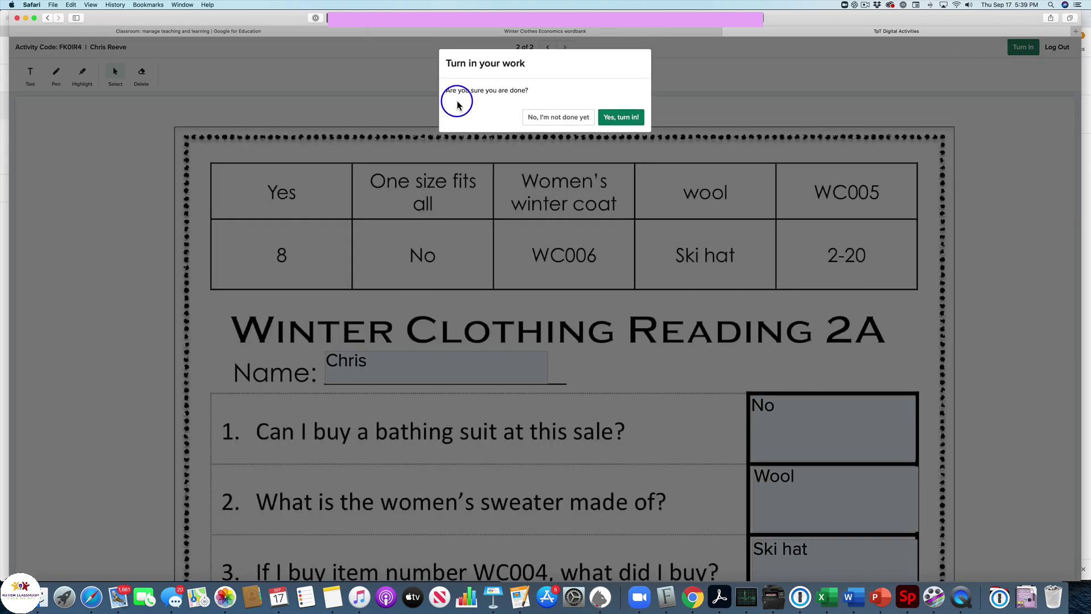
left_click(624, 117)
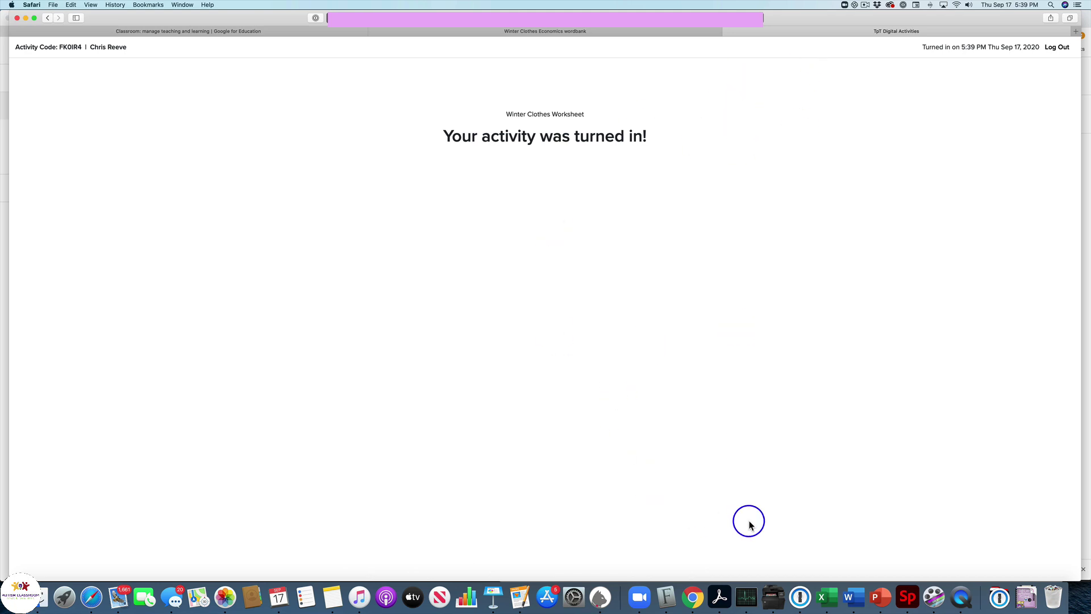
- Switch to the teacher's view in Chrome and refresh the assignment's student work to check the submission status
left_click(694, 595)
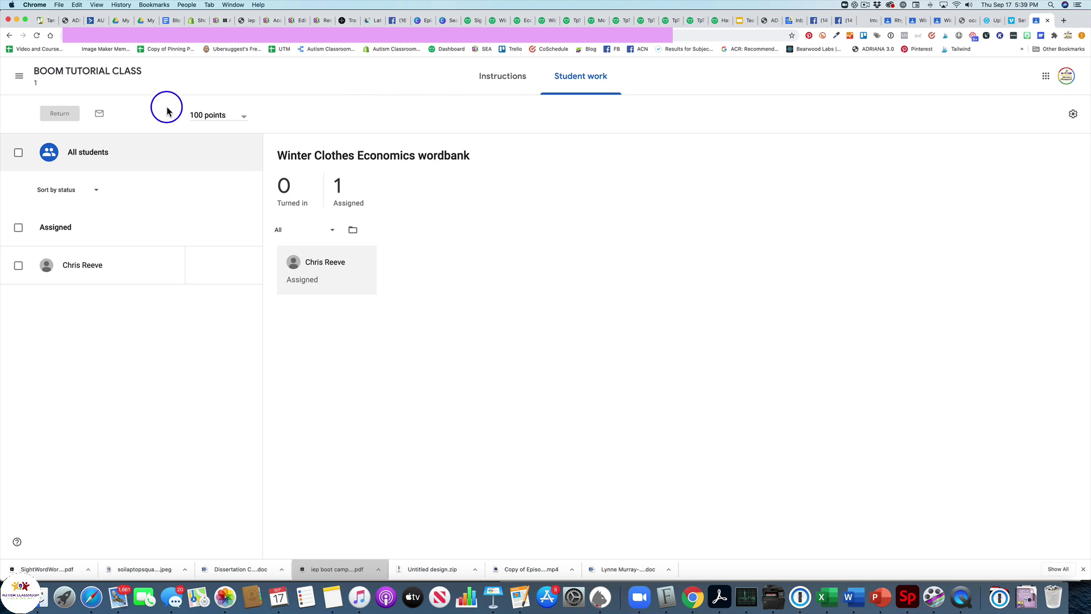
left_click(37, 35)
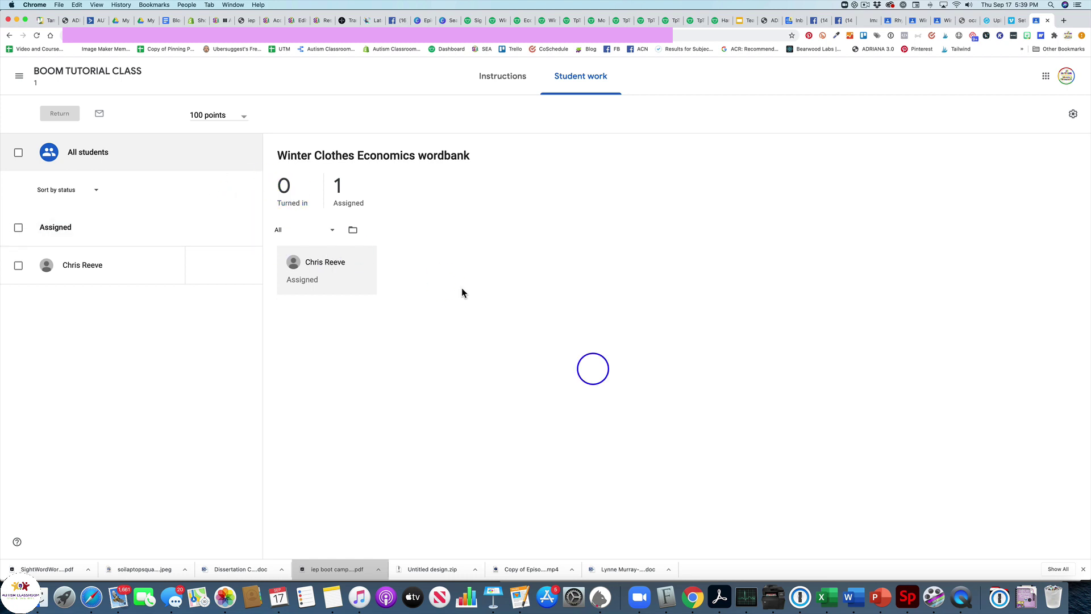
- Return to the student's view in Safari, close the TpT activity and mark the Winter Clothes Economics wordbank assignment as done
left_click(90, 598)
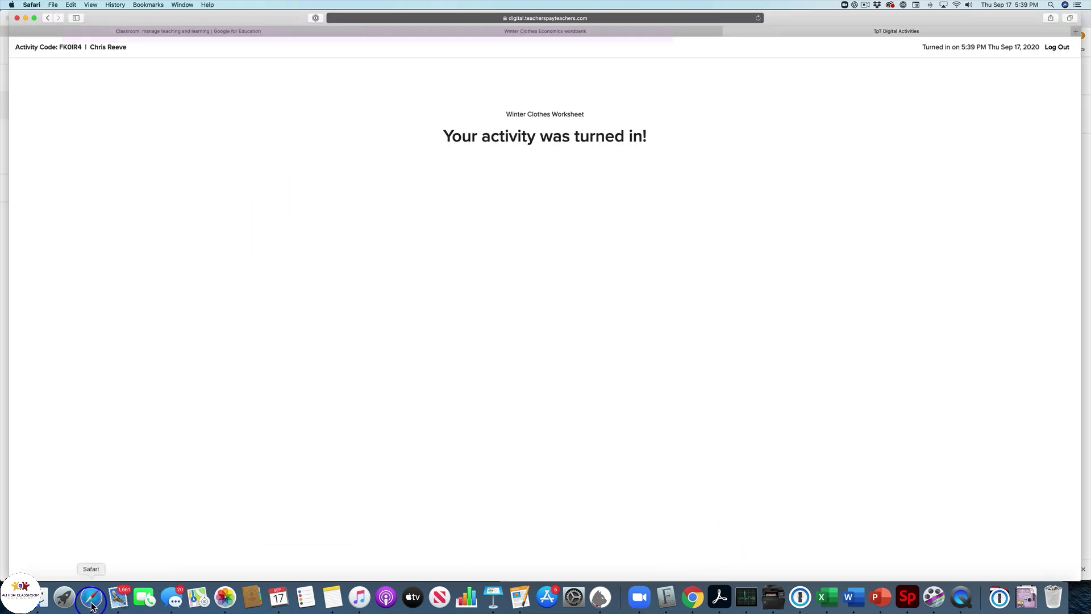
left_click(726, 31)
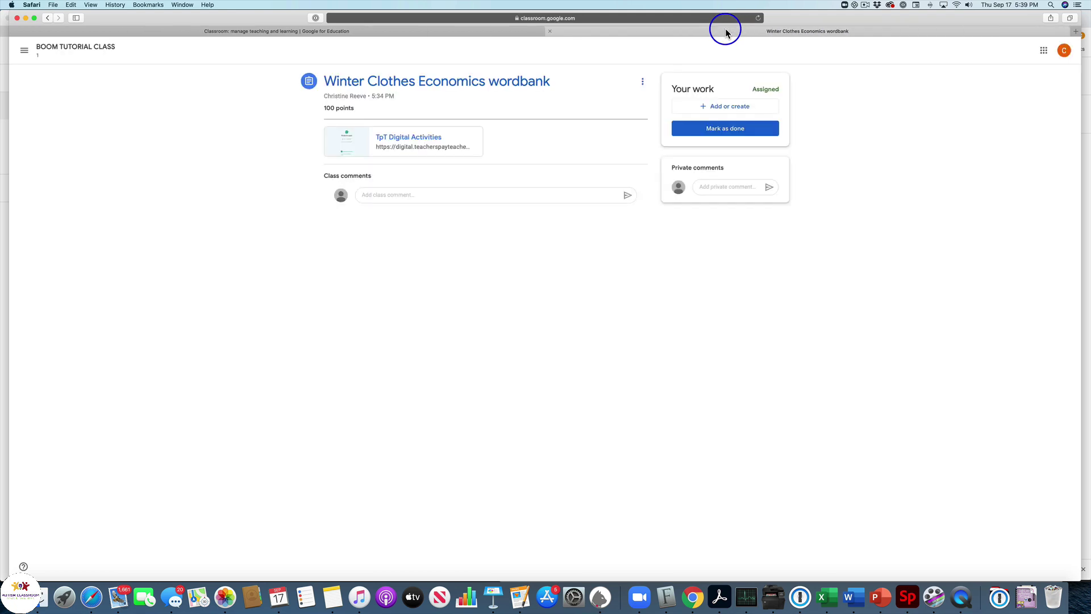
left_click(748, 135)
left_click(593, 336)
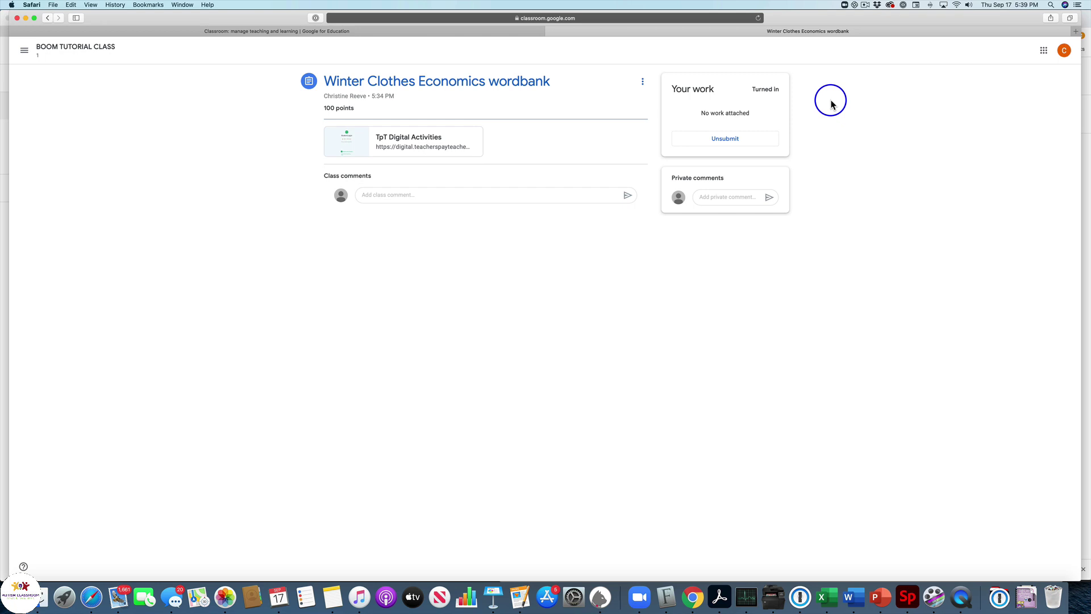
- Switch to the teacher's view in Chrome and open the Assign page of the TpT activity attached to the assignment's instructions
left_click(693, 597)
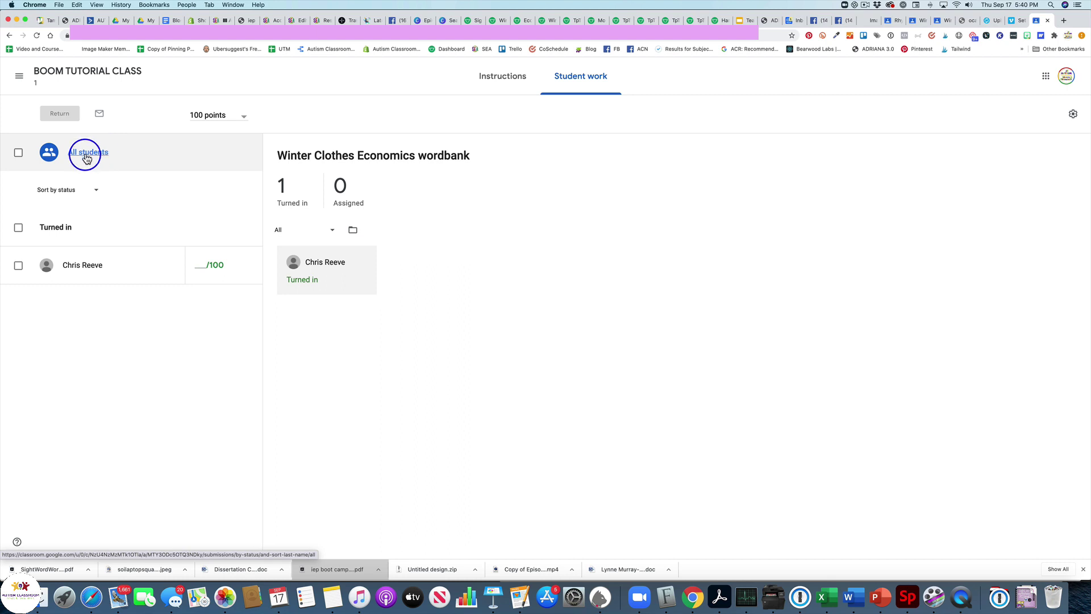
left_click(502, 79)
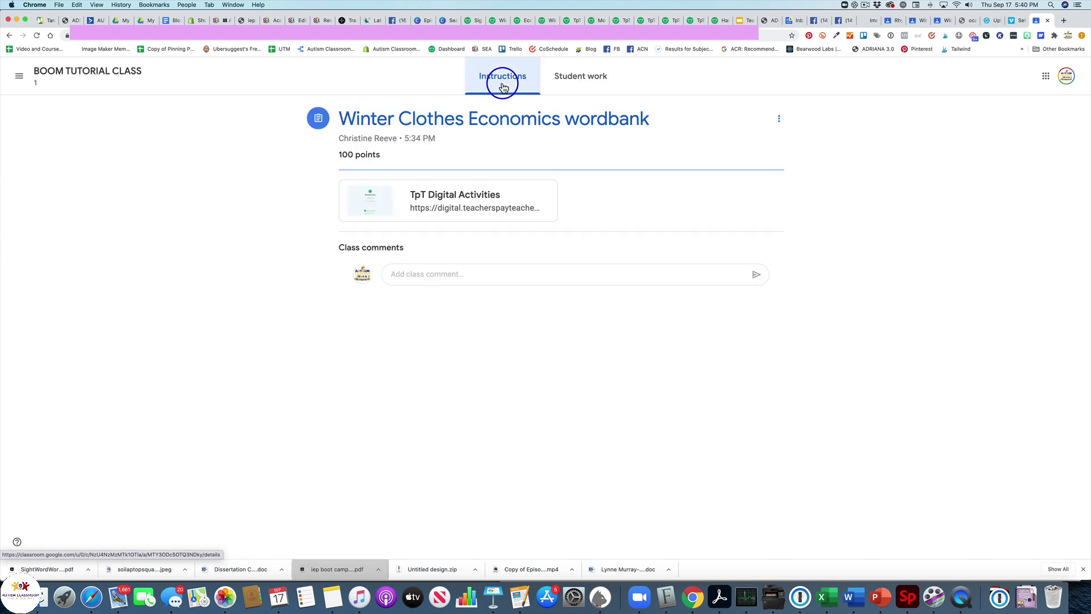
left_click(428, 192)
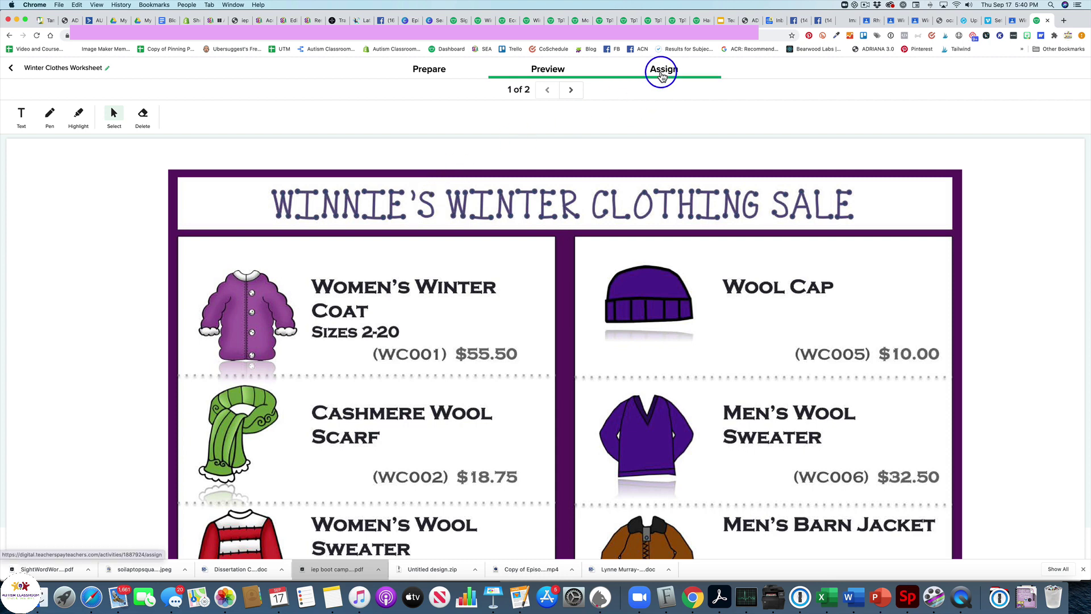
left_click(661, 76)
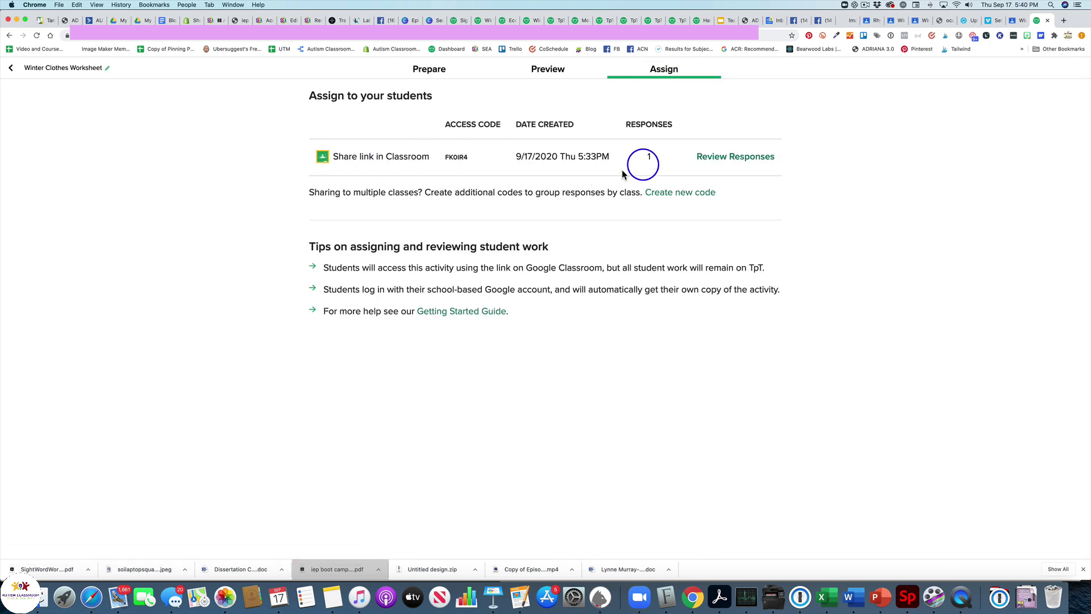
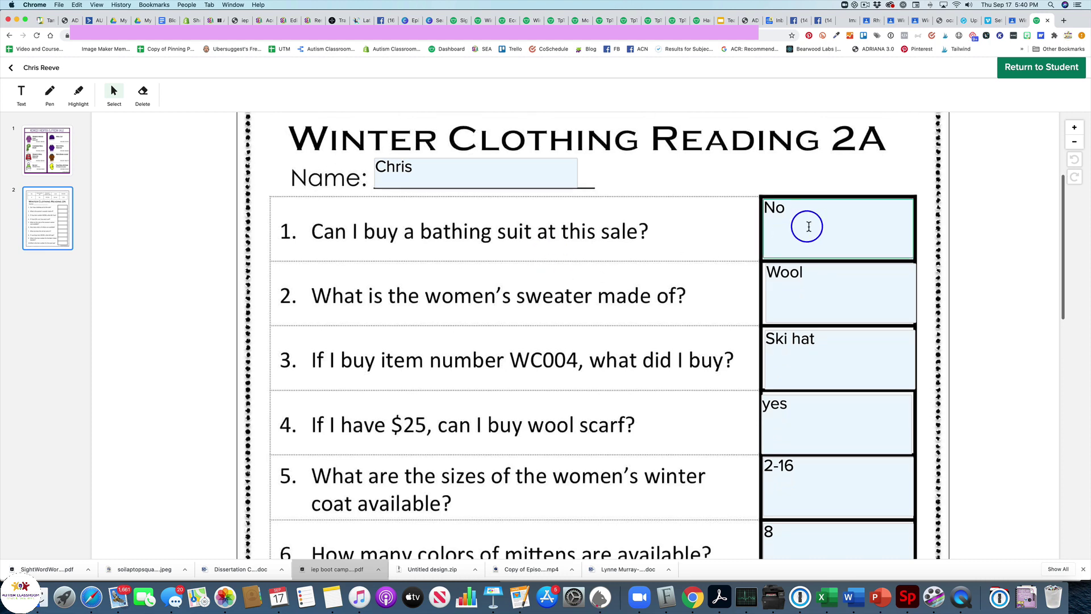
- Read through the student's worksheet answers, view the Return to Student confirmation and cancel it
scroll(805, 470, "down", 3)
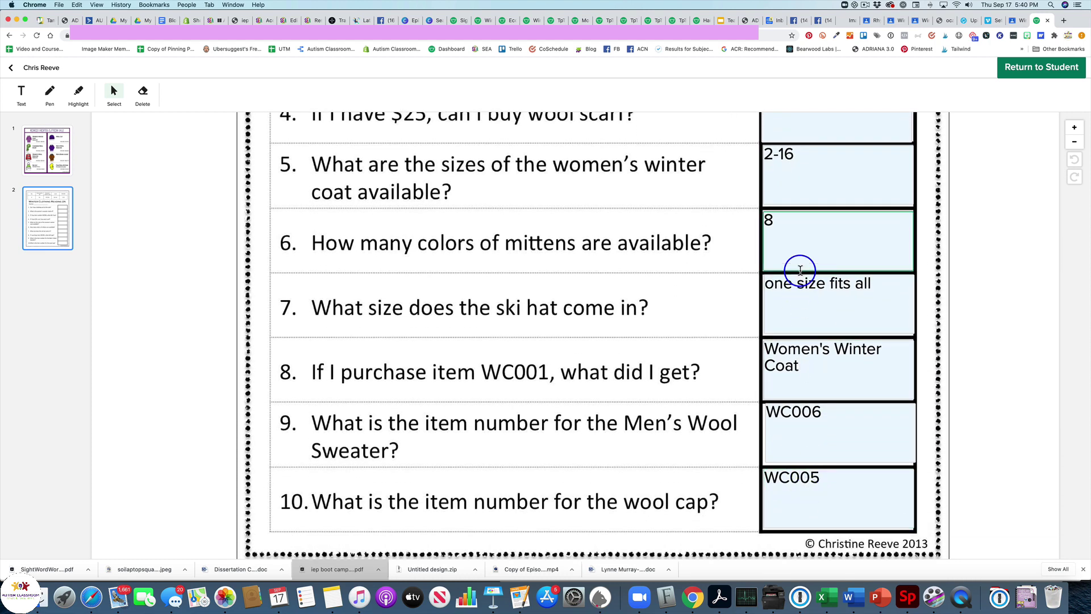
scroll(801, 275, "up", 10)
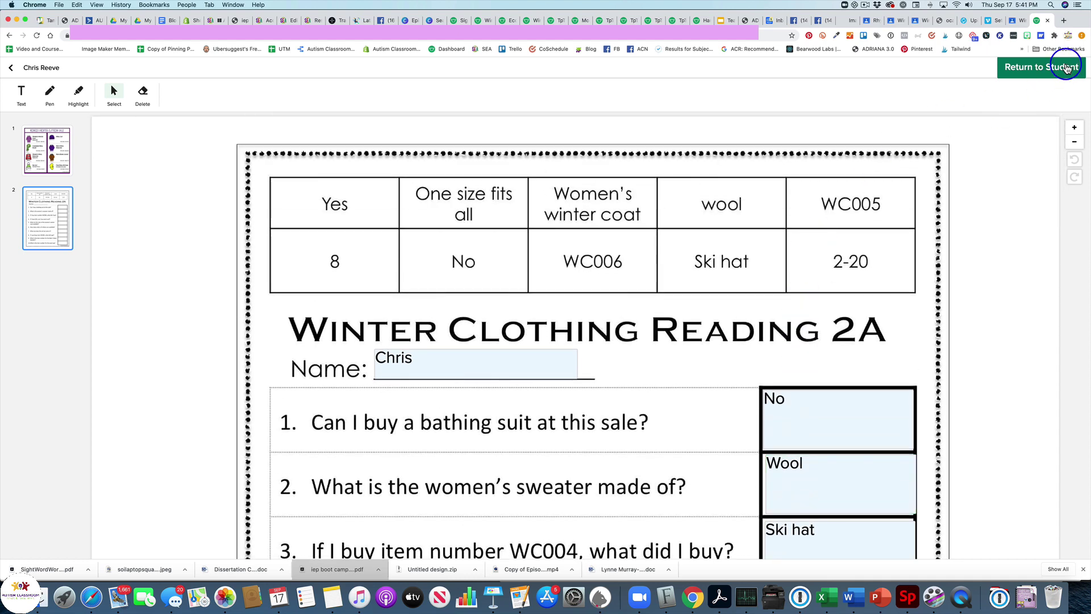
left_click(1056, 76)
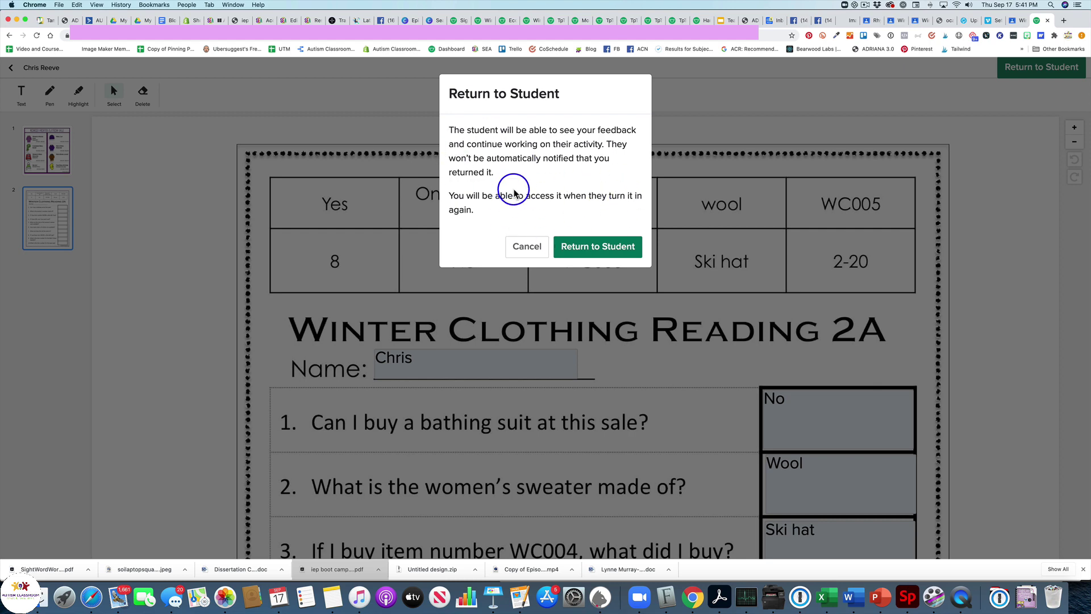
left_click(529, 246)
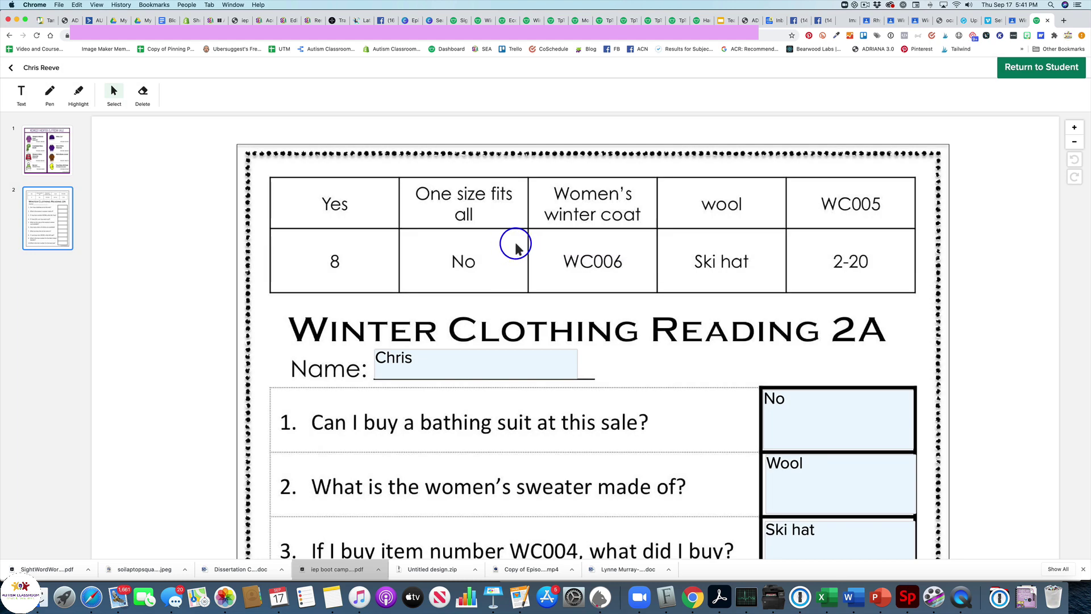
- Take a screenshot of the student's entire completed Winter Clothing Reading 2A worksheet and reset the page zoom to 100%
key("super+minus")
key("super+minus")
key("super+minus")
key("super+minus")
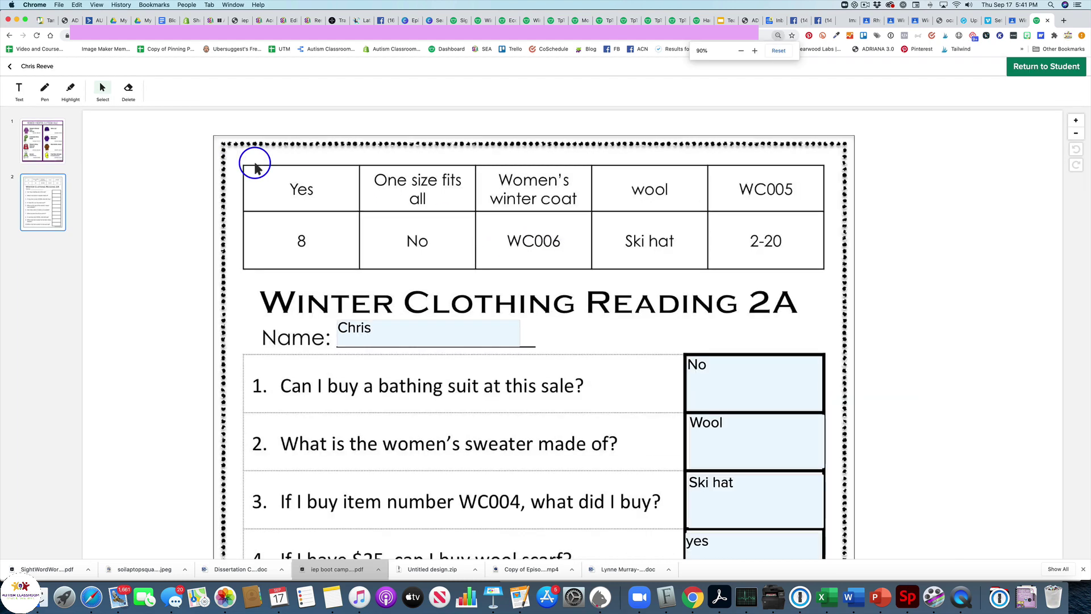
key("super+minus")
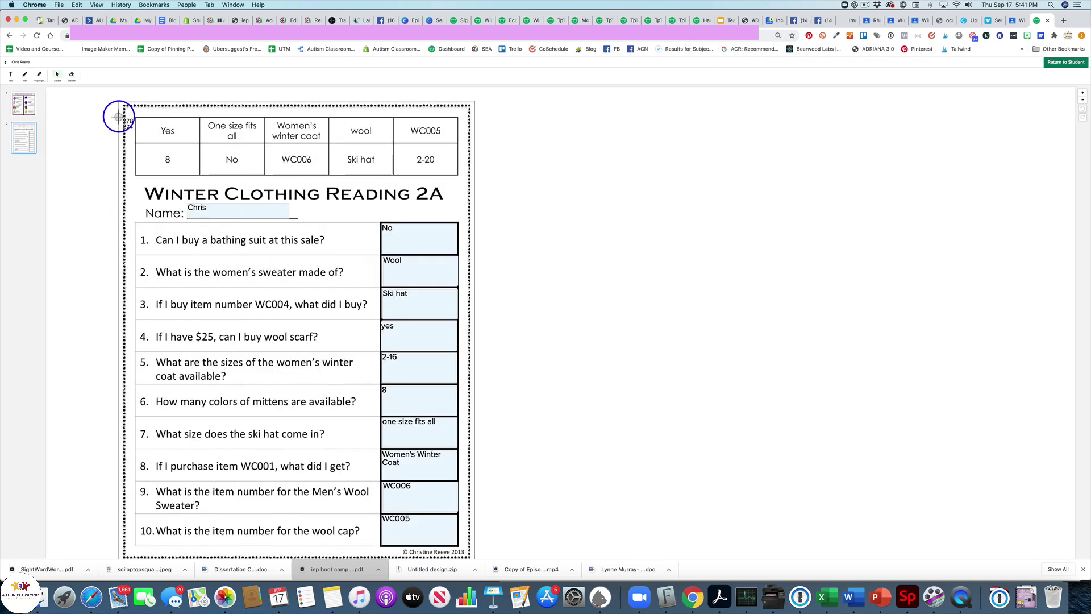
left_click_drag(119, 101, 473, 558)
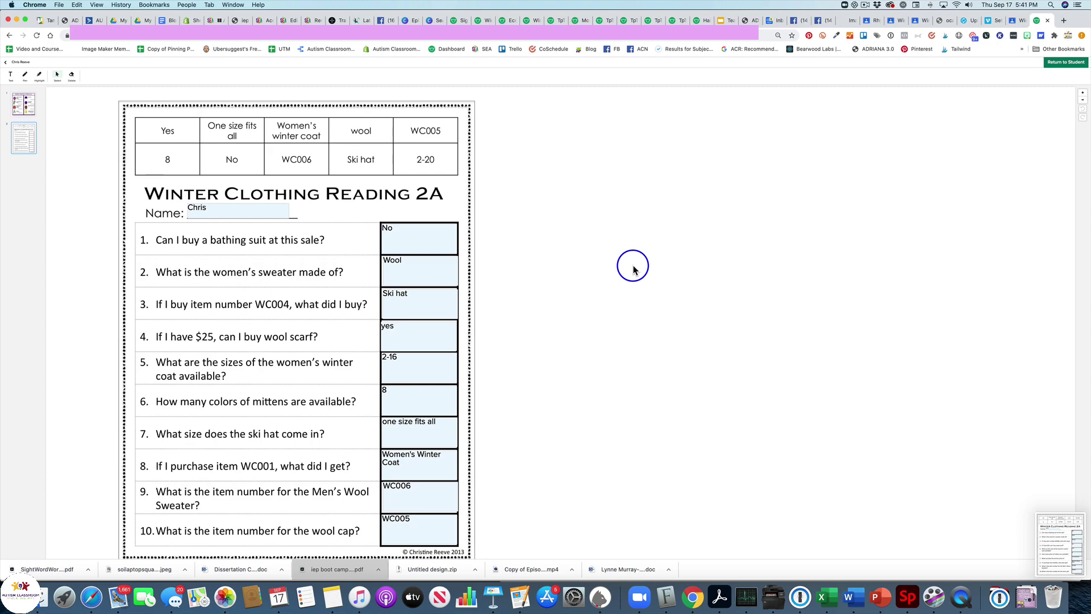
key("super+equal")
key("super+equal")
key("super+equal")
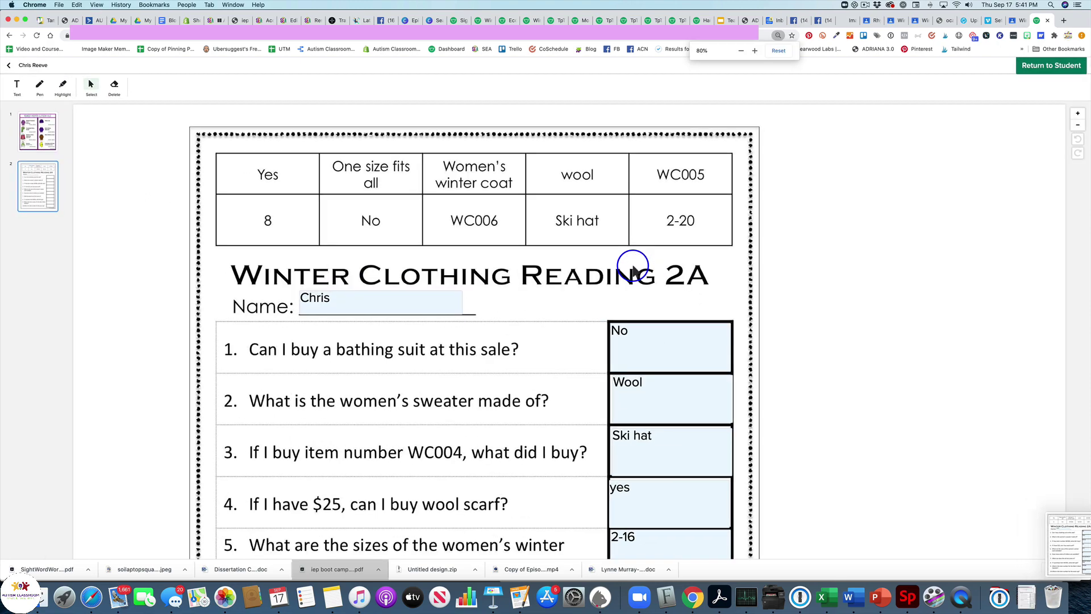
left_click(778, 51)
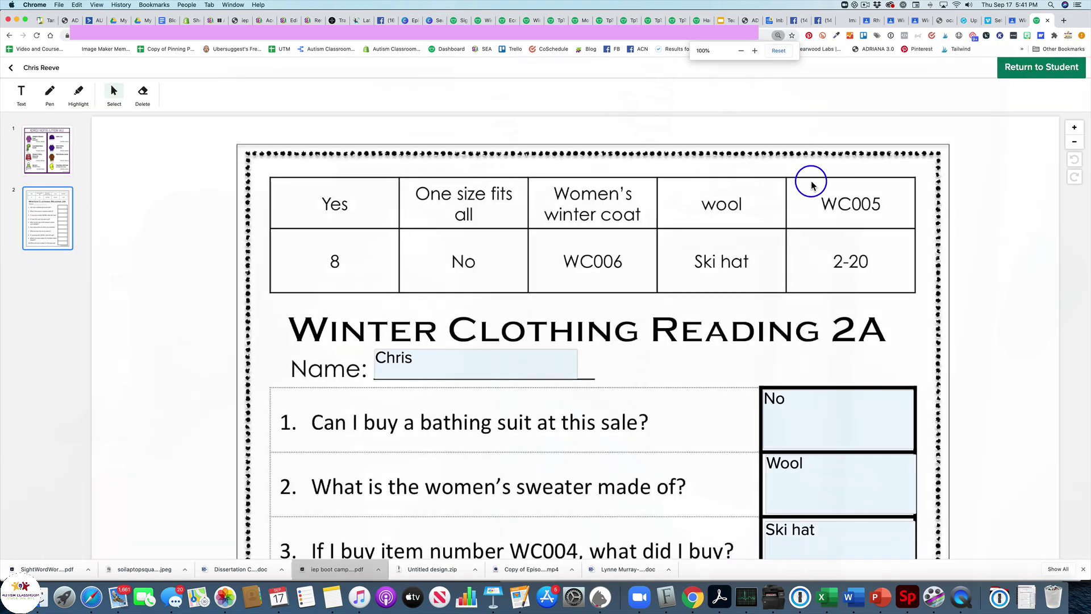